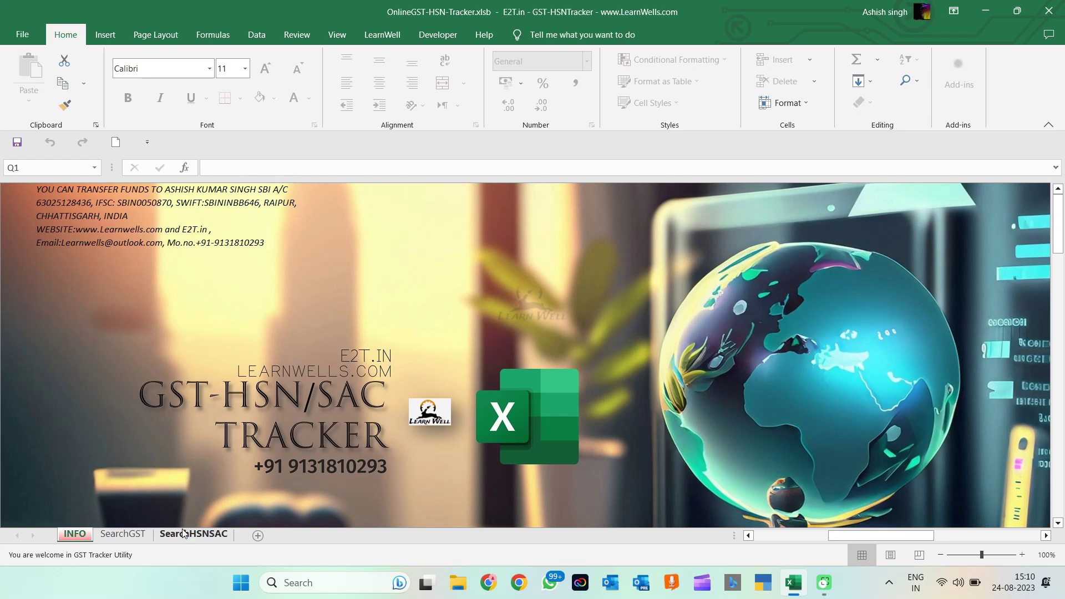
# Review the 16 GST numbers in A3:A18 of the SearchGST sheet after glancing at SearchHSNSAC
pyautogui.click(130, 533)
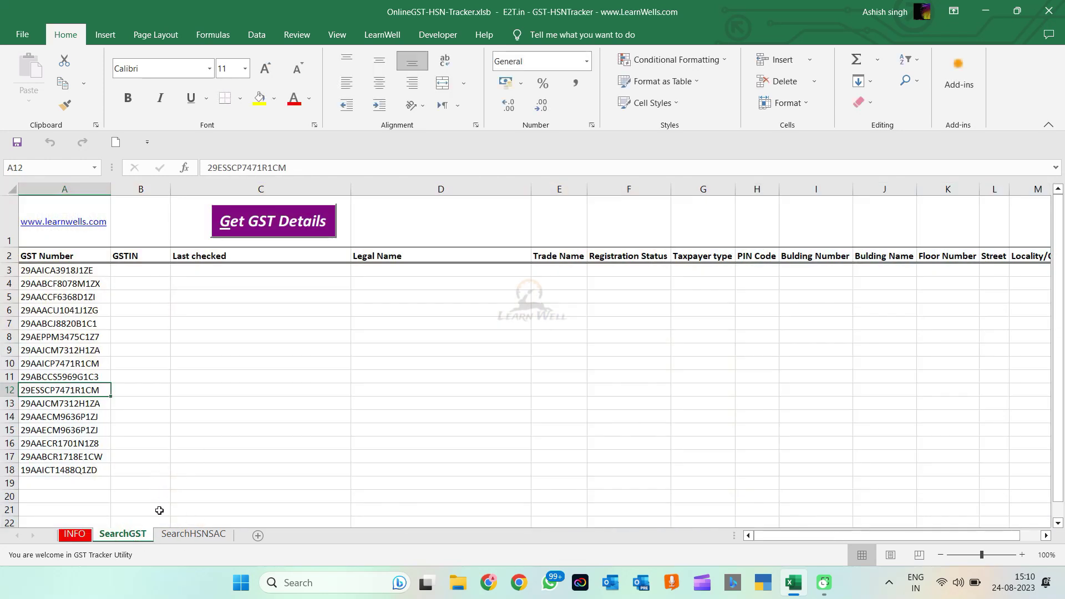
pyautogui.click(189, 534)
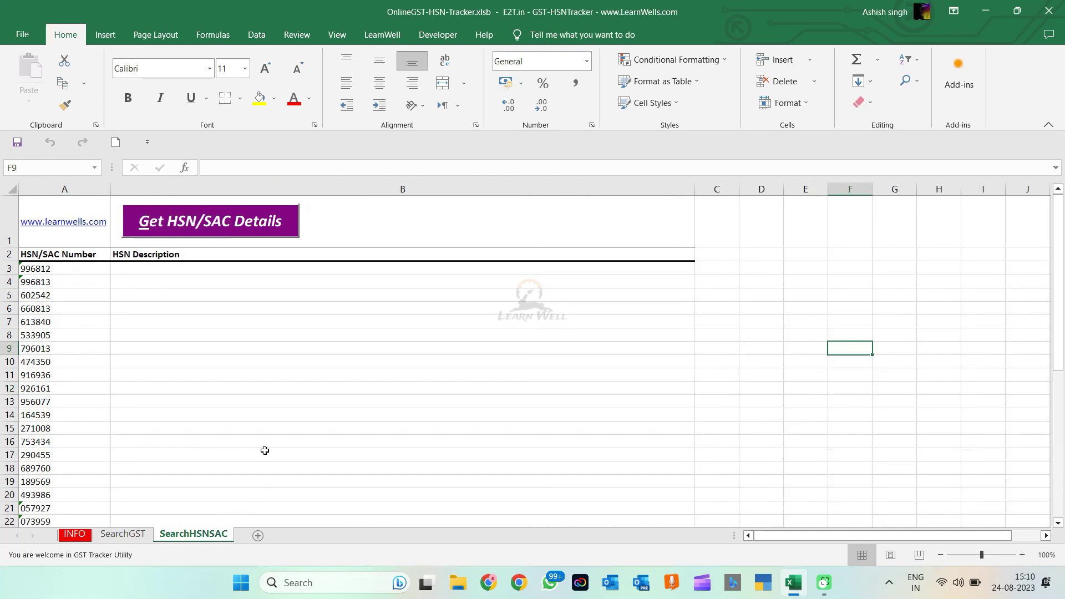
pyautogui.click(123, 534)
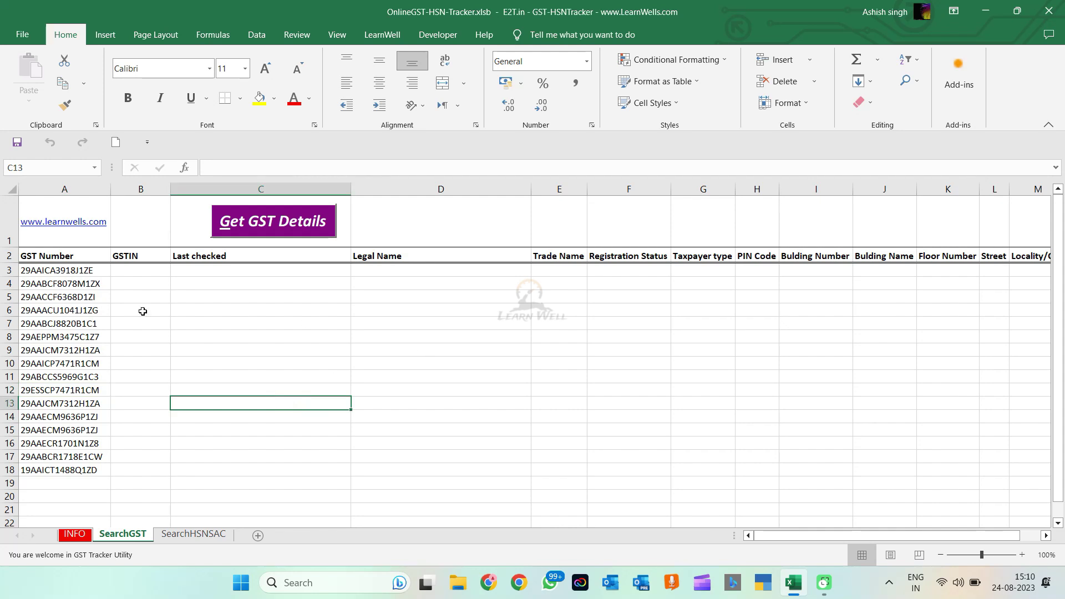
pyautogui.click(70, 271)
pyautogui.moveTo(71, 270); pyautogui.dragTo(56, 470)
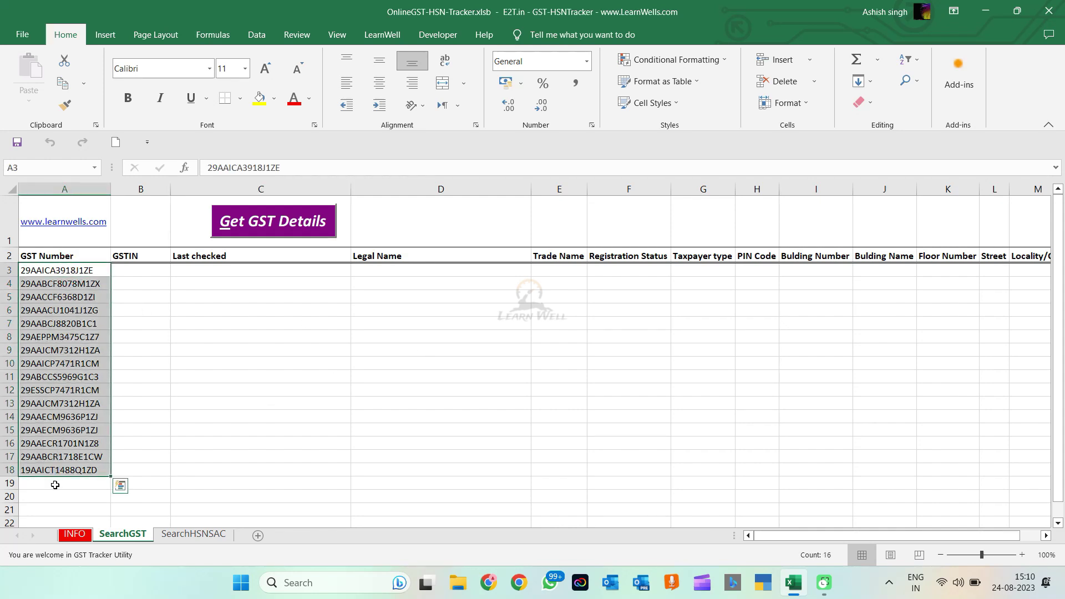
pyautogui.click(55, 486)
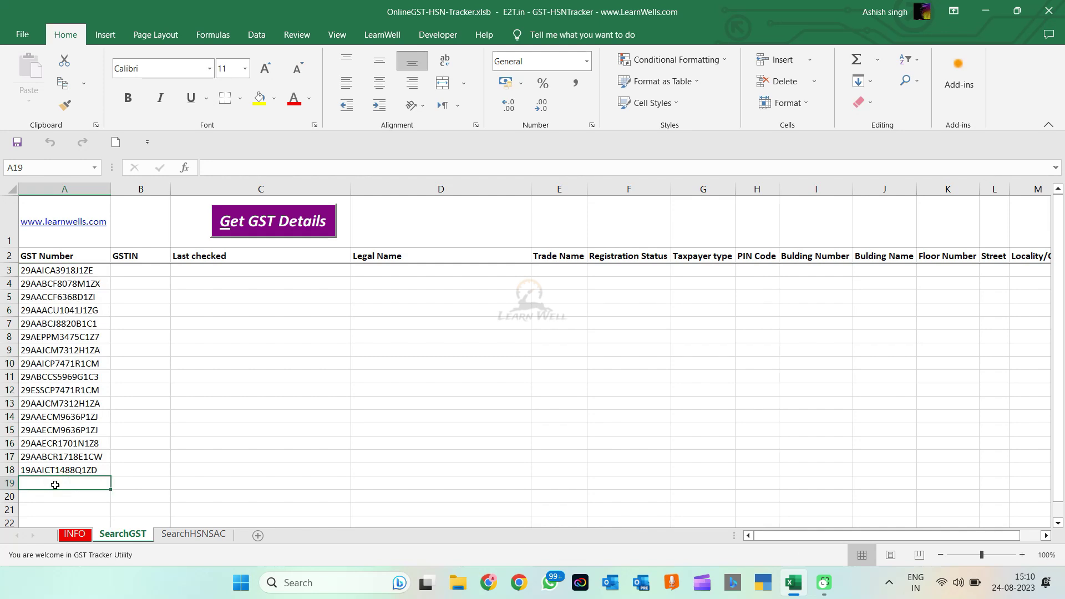
pyautogui.moveTo(57, 271)
pyautogui.mouseDown()
pyautogui.moveTo(42, 352)
pyautogui.moveTo(40, 493)
pyautogui.mouseUp()
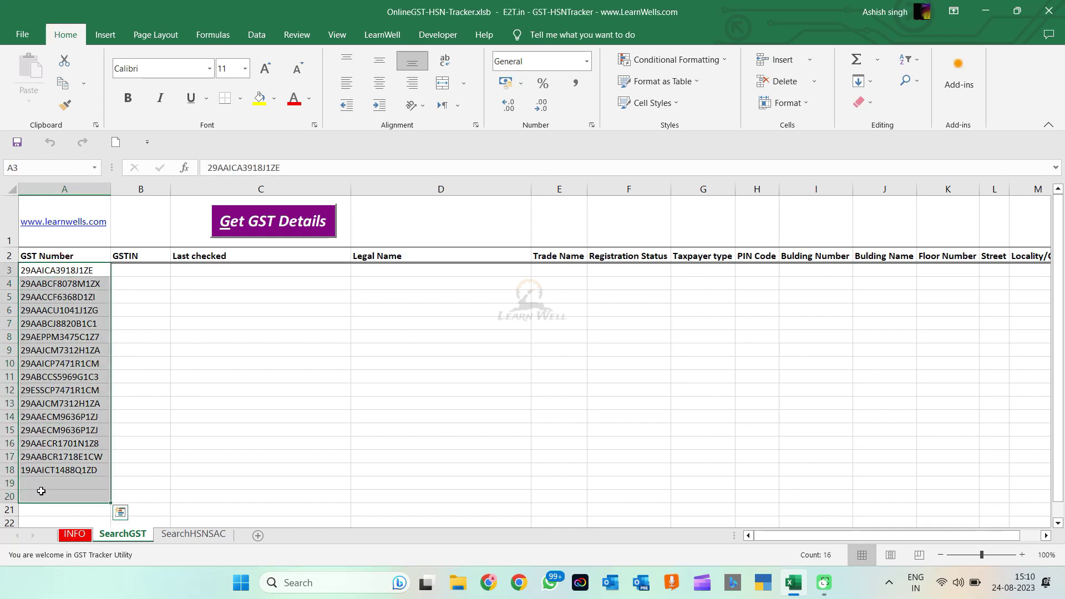
pyautogui.click(145, 402)
# Run Get GST Details for all GST numbers, acknowledge 'Data Processed Successfully!', and check the first Last checked date
pyautogui.click(268, 227)
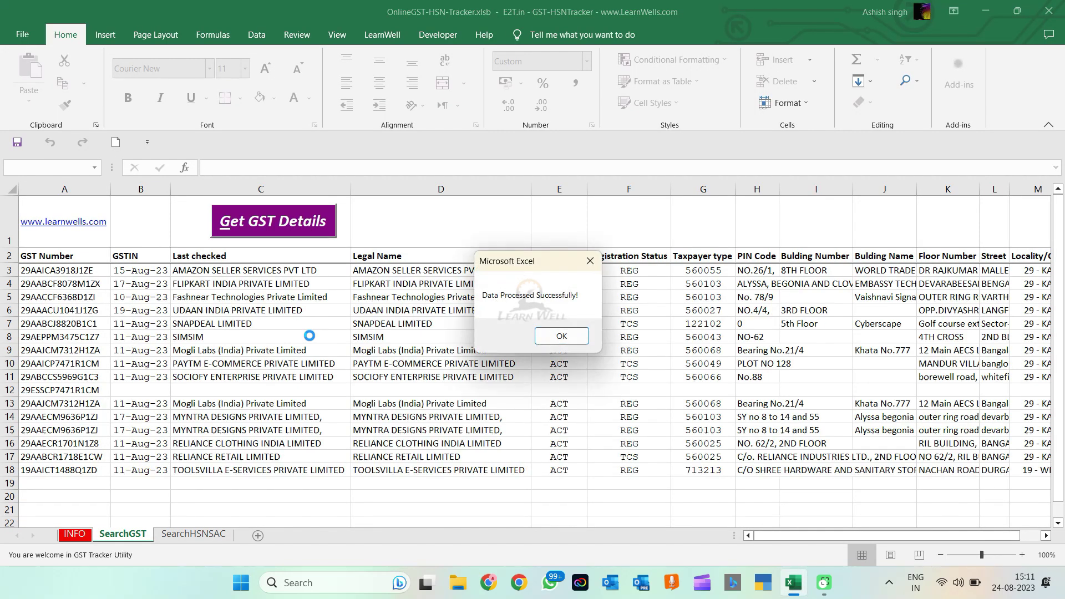
pyautogui.click(560, 339)
pyautogui.click(152, 272)
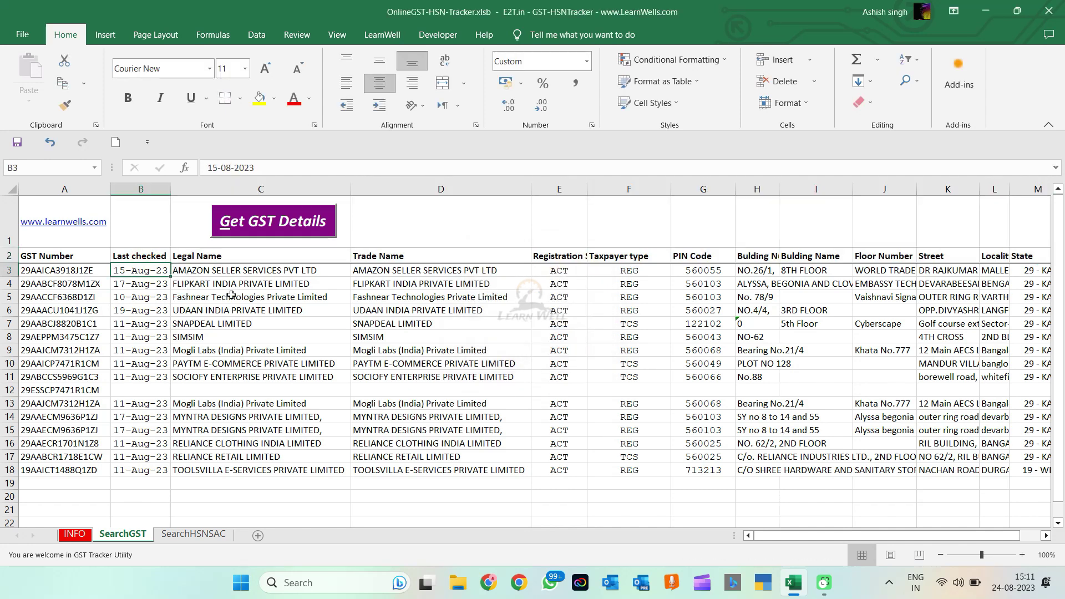
pyautogui.click(221, 256)
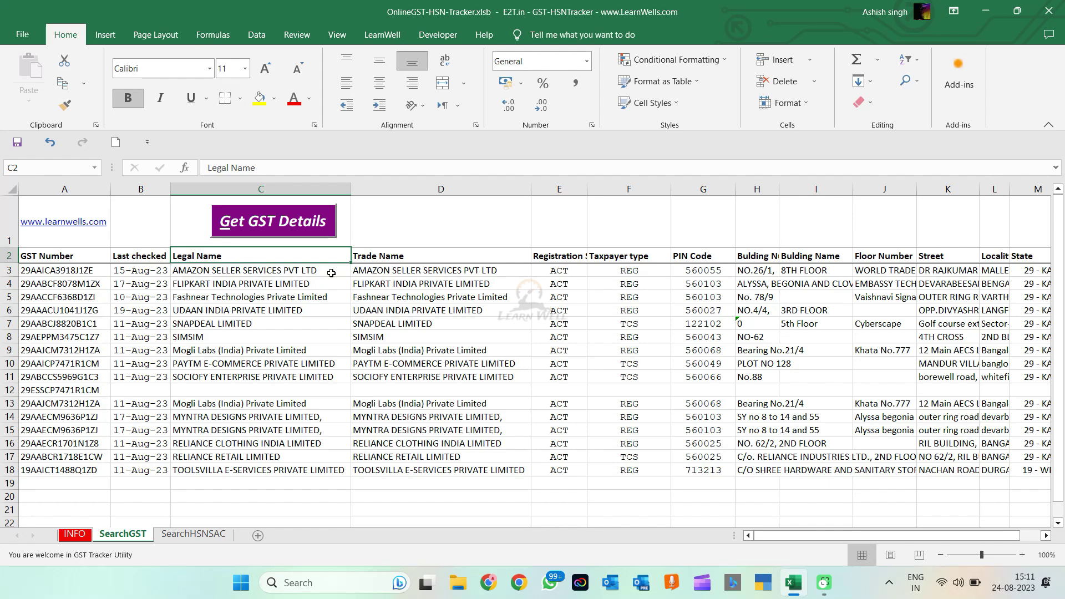
pyautogui.click(417, 259)
pyautogui.click(563, 259)
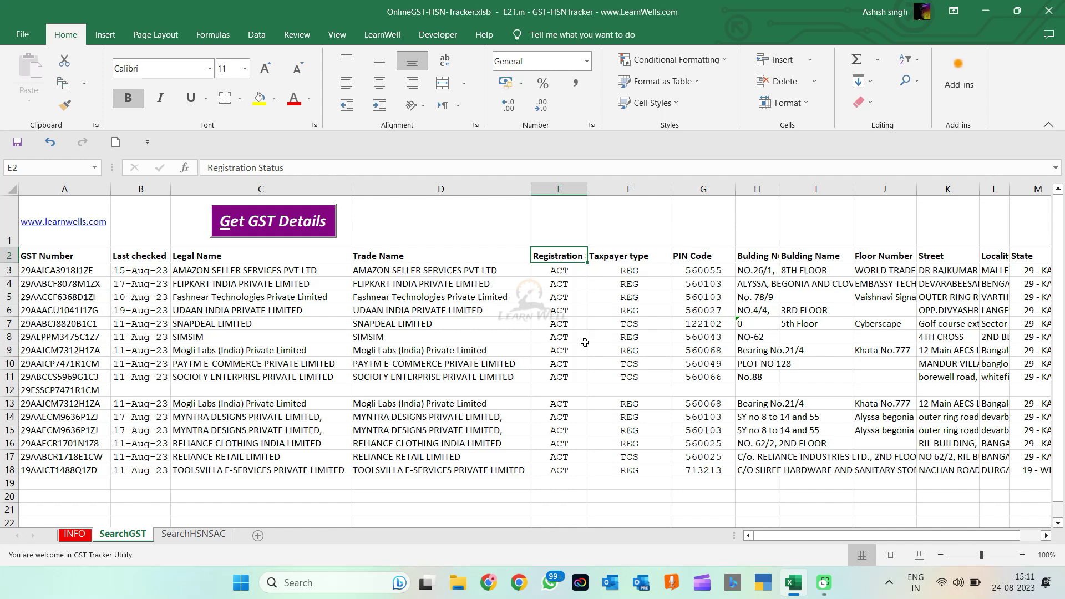
pyautogui.moveTo(83, 391); pyautogui.dragTo(421, 389)
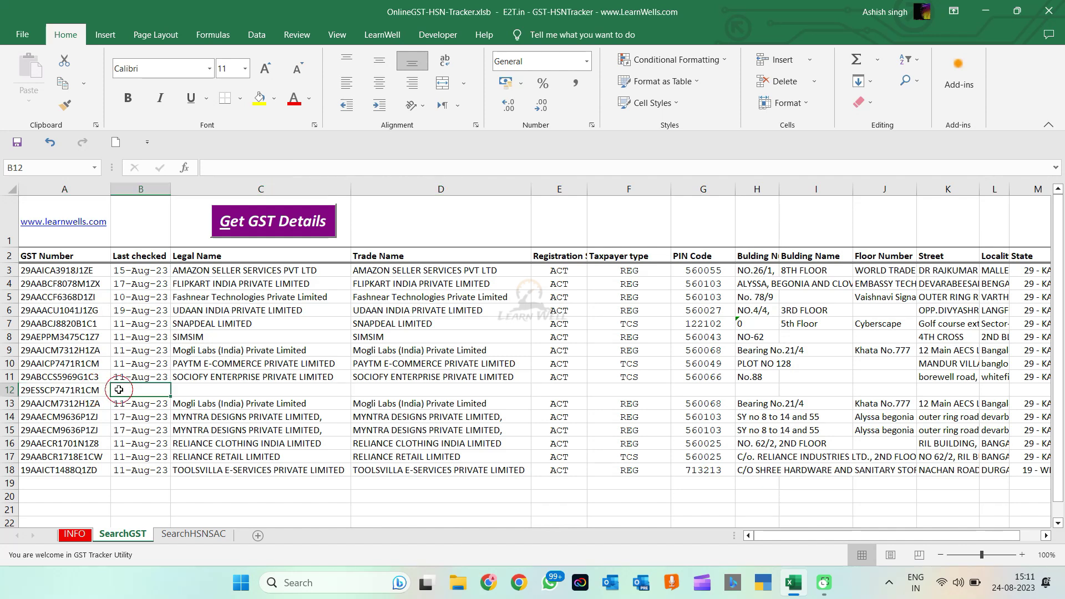
pyautogui.moveTo(118, 391); pyautogui.dragTo(310, 403)
pyautogui.moveTo(657, 348); pyautogui.dragTo(680, 407)
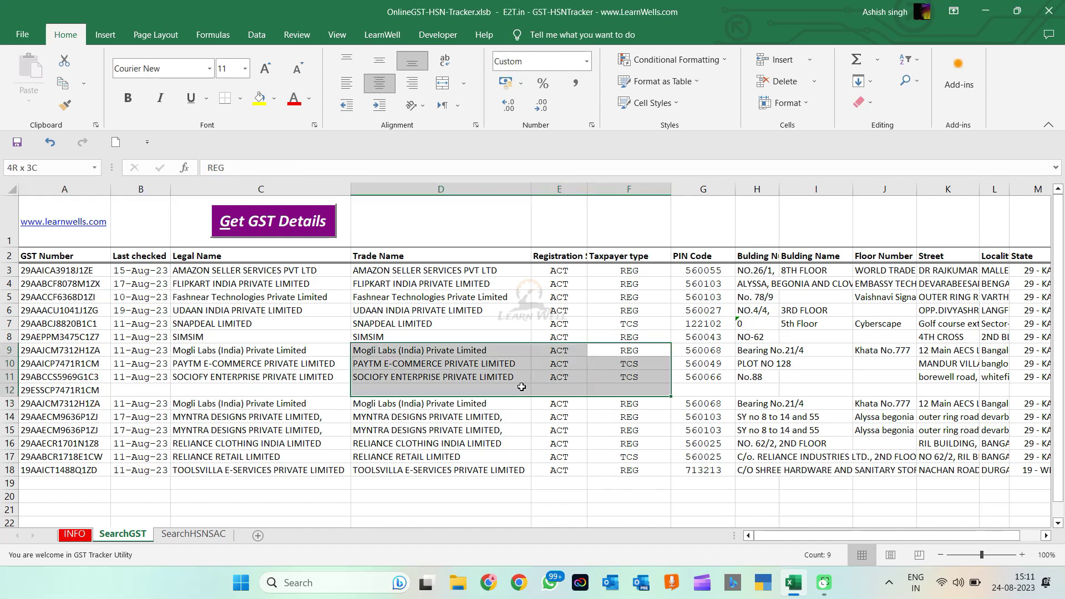
pyautogui.click(421, 390)
pyautogui.click(294, 390)
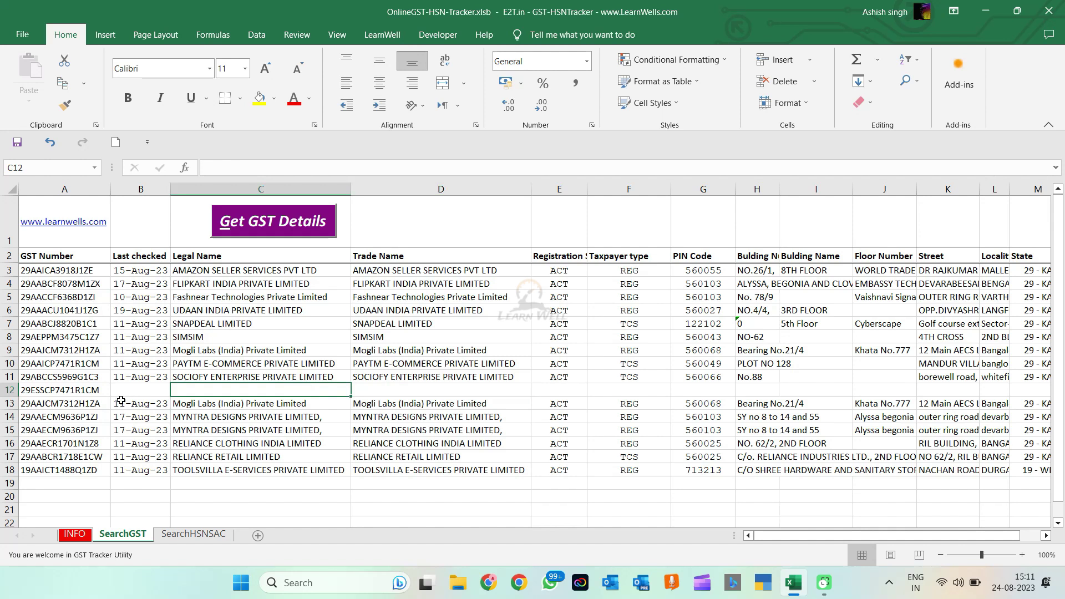
pyautogui.click(94, 390)
pyautogui.click(773, 258)
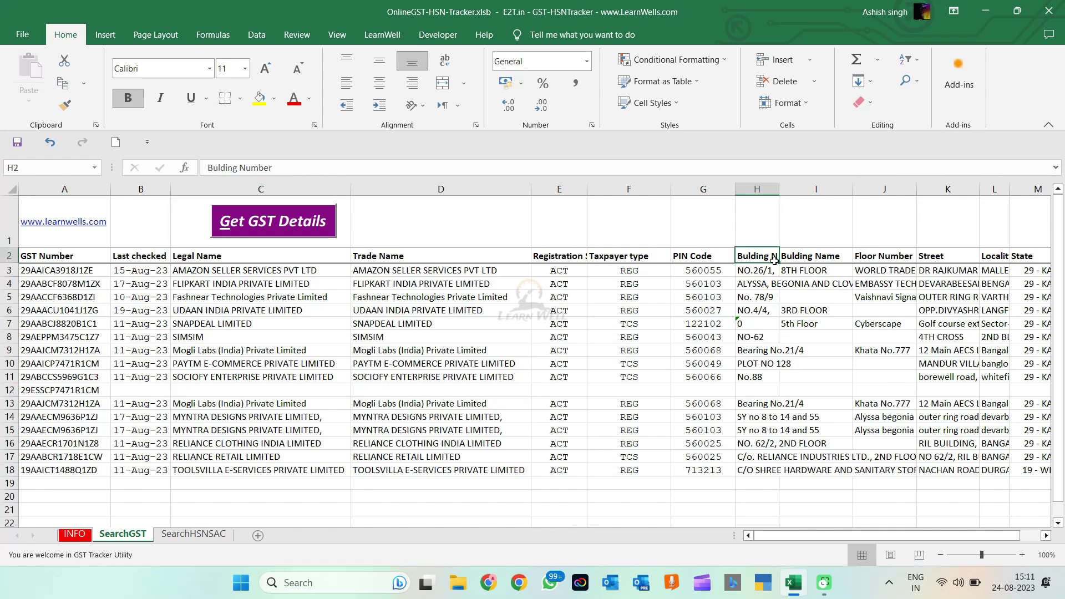
pyautogui.click(879, 282)
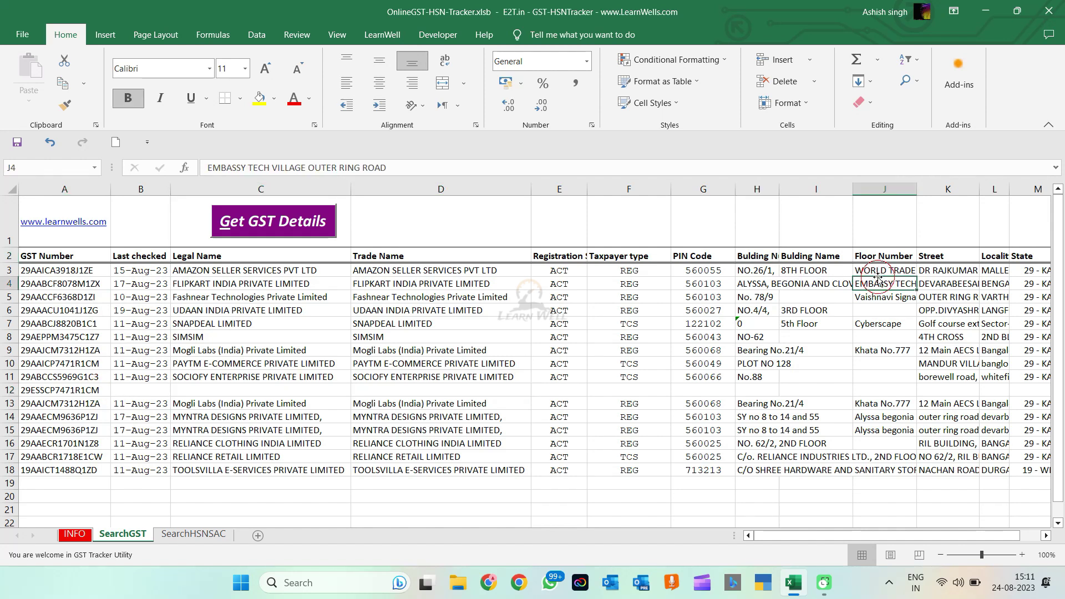
pyautogui.press('Right')
pyautogui.press('Right')
pyautogui.press('Right')
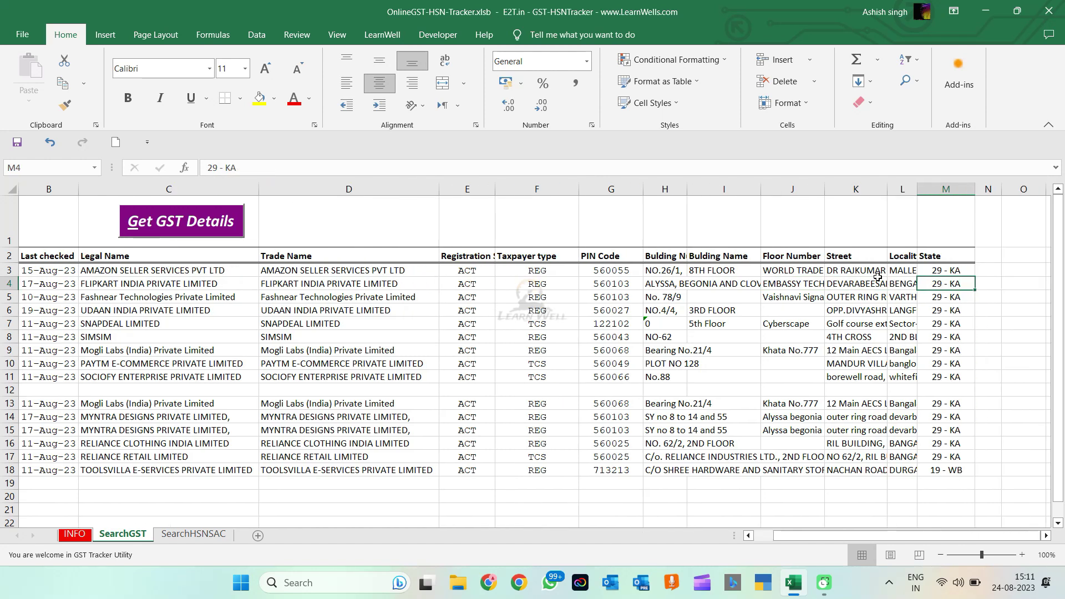
pyautogui.press('Left')
pyautogui.press('Left')
pyautogui.press('Left')
pyautogui.press('Left')
pyautogui.press('Left')
pyautogui.press('Left')
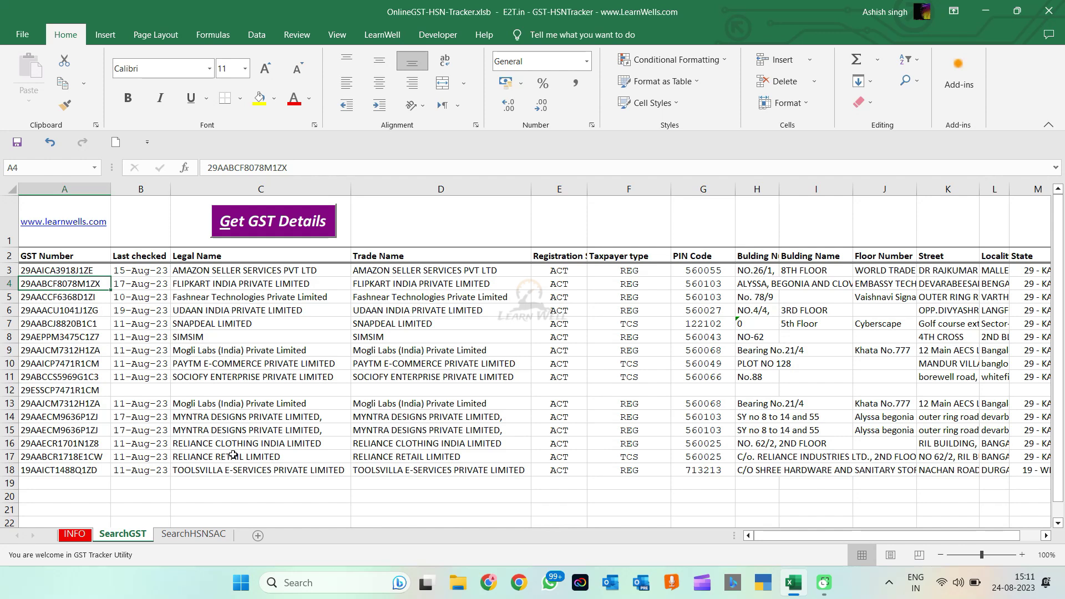
pyautogui.moveTo(73, 328); pyautogui.dragTo(60, 496)
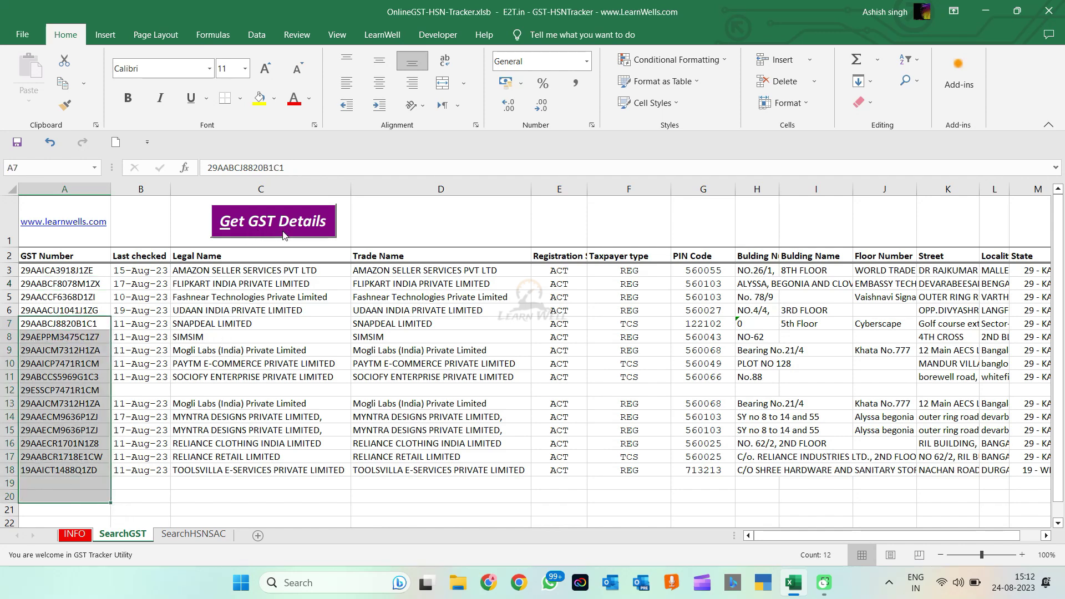
pyautogui.click(271, 323)
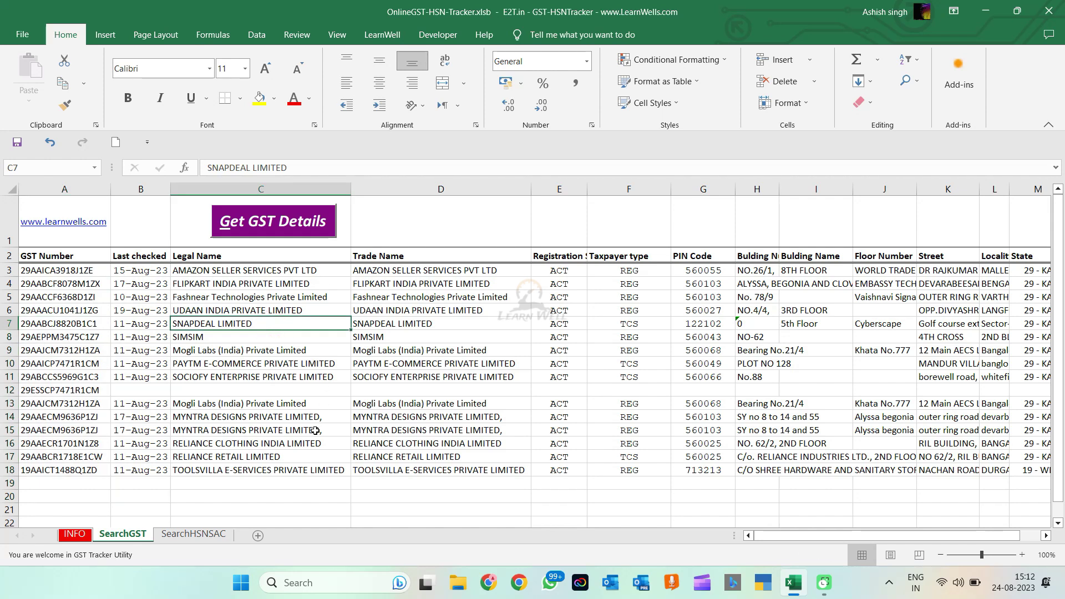
pyautogui.click(238, 390)
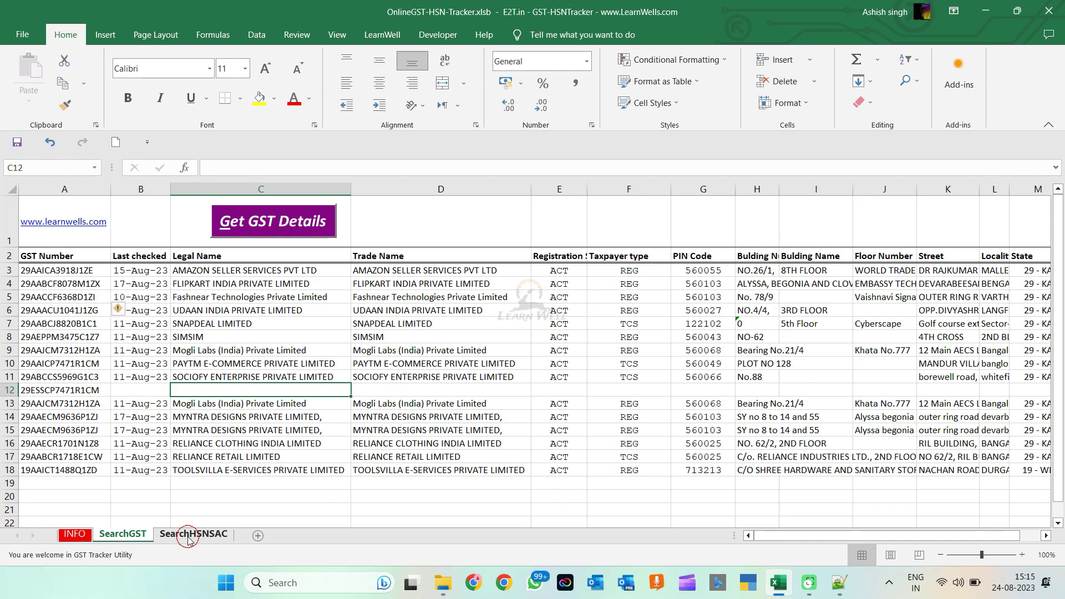
# Go to the SearchHSNSAC sheet and select its five HSN/SAC numbers in A3:A7
pyautogui.click(189, 535)
pyautogui.click(220, 389)
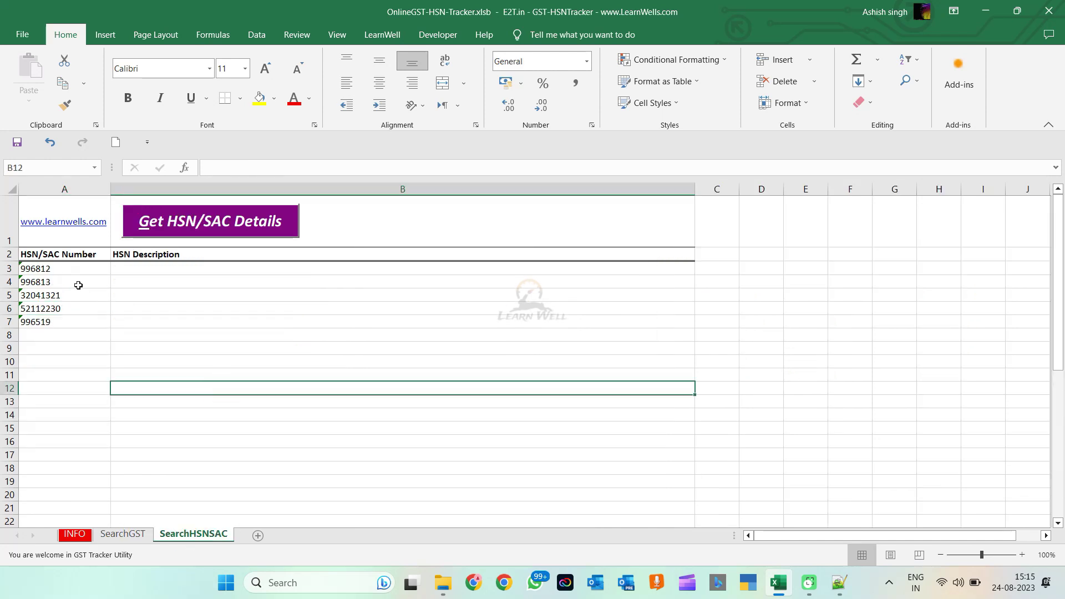
pyautogui.moveTo(63, 270); pyautogui.dragTo(52, 468)
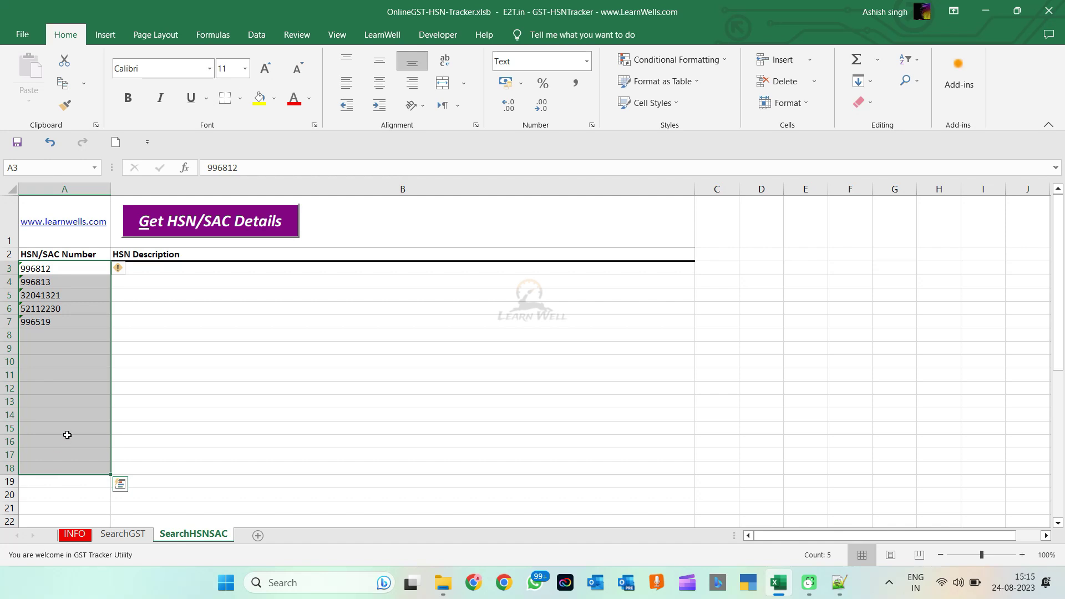
pyautogui.click(183, 318)
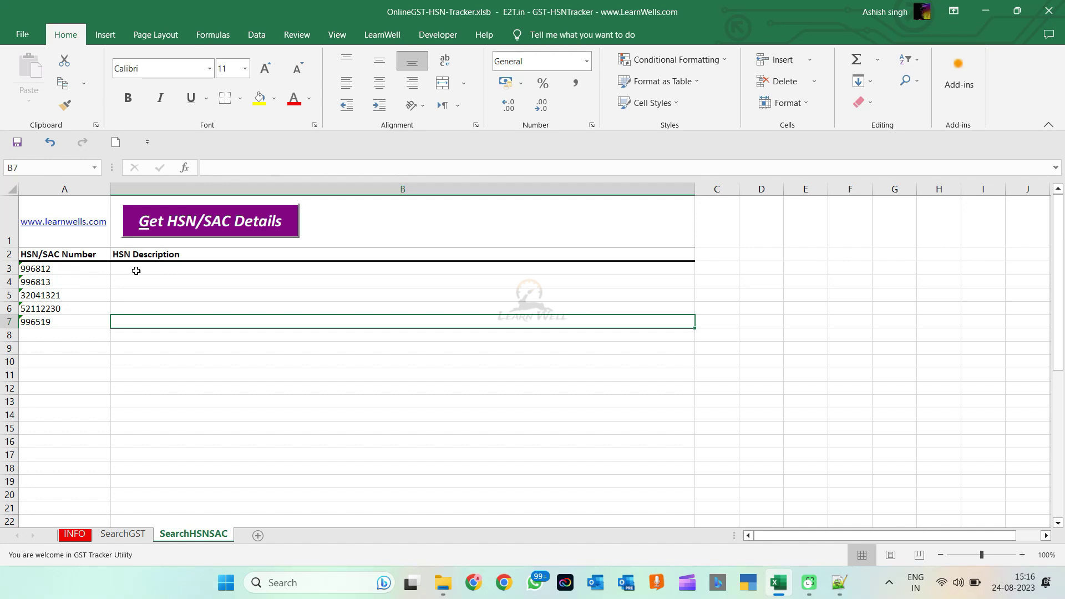
pyautogui.moveTo(86, 269); pyautogui.dragTo(78, 319)
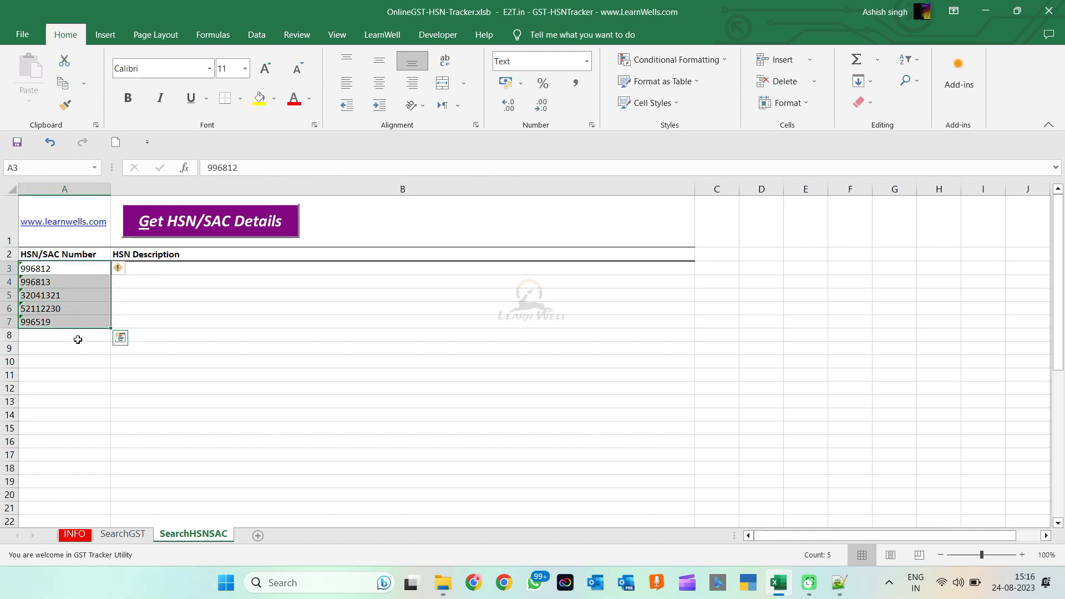
# Enter HSN/SAC code 456645 in A8 and 89988565 in A9
pyautogui.click(64, 338)
pyautogui.write('45')
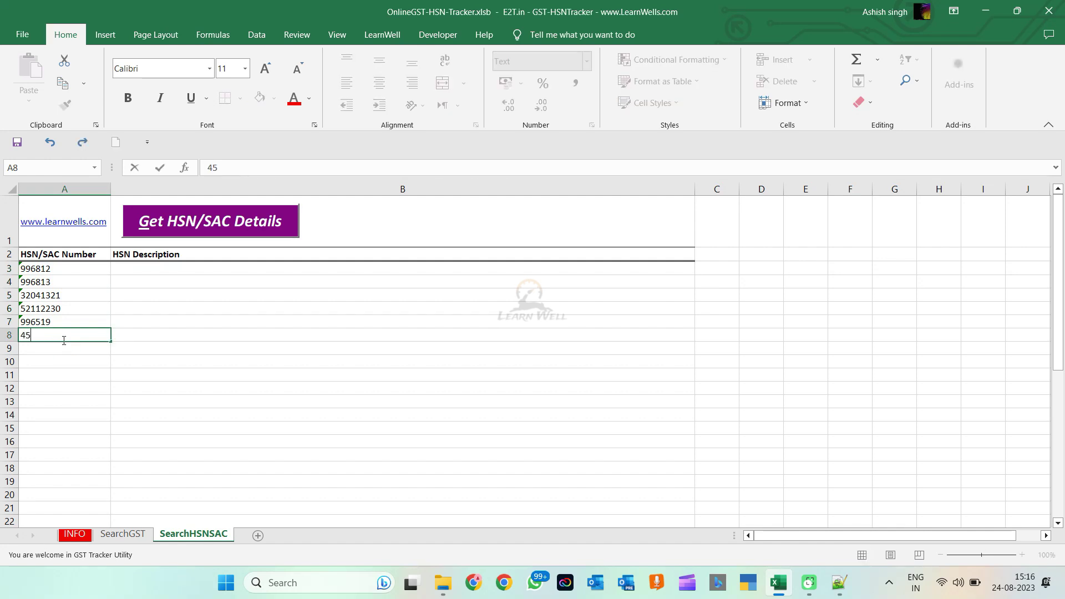
pyautogui.write('6645')
pyautogui.press('Return')
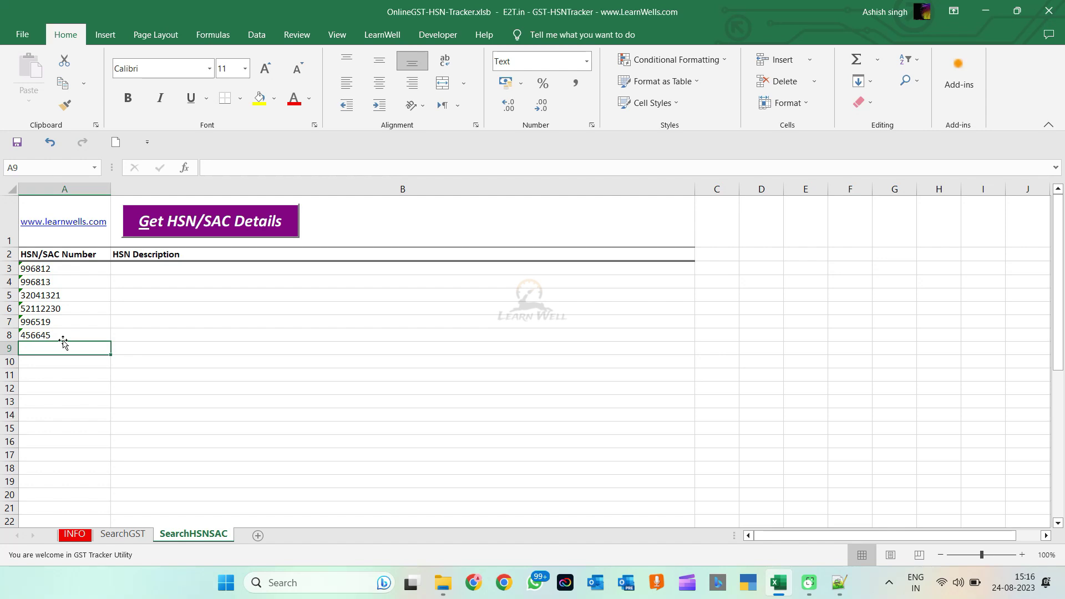
pyautogui.write('899885656')
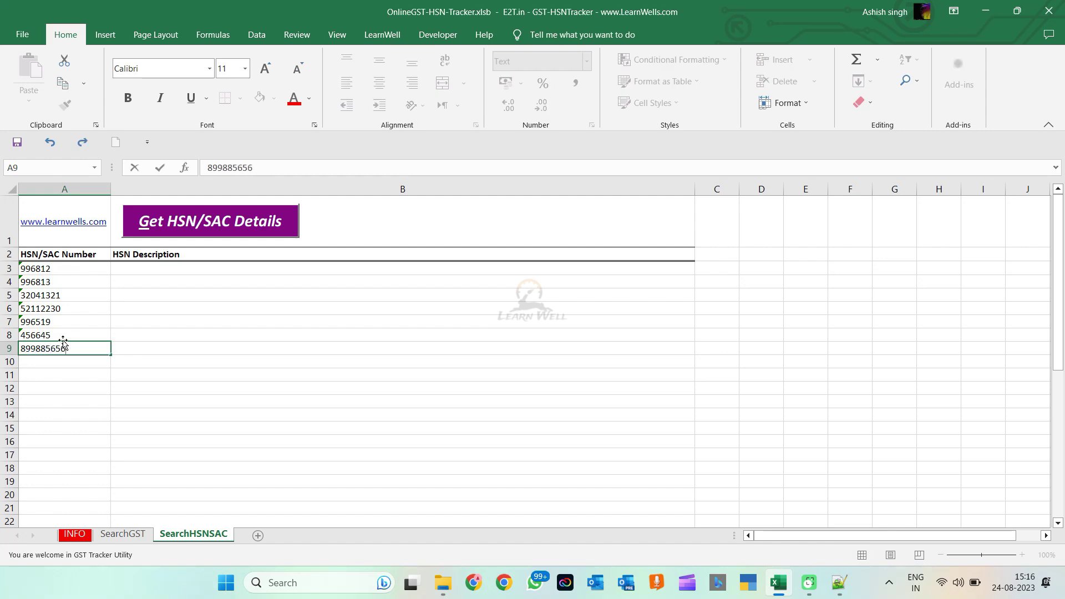
pyautogui.press('Return')
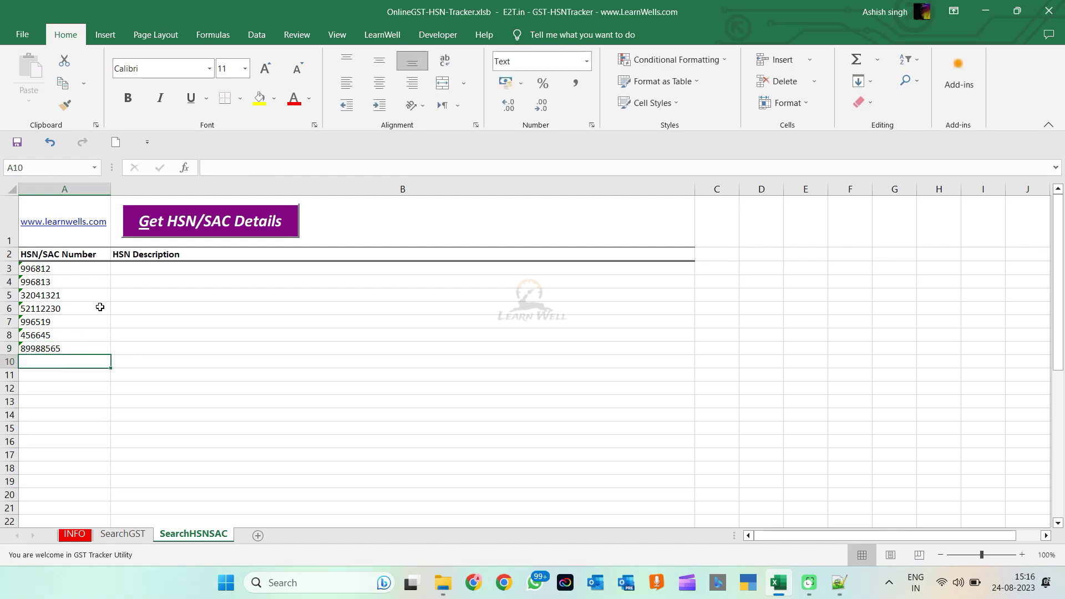
# Run Get HSN/SAC Details, acknowledge the success message, and check COURIER SERVICES in B3
pyautogui.click(206, 223)
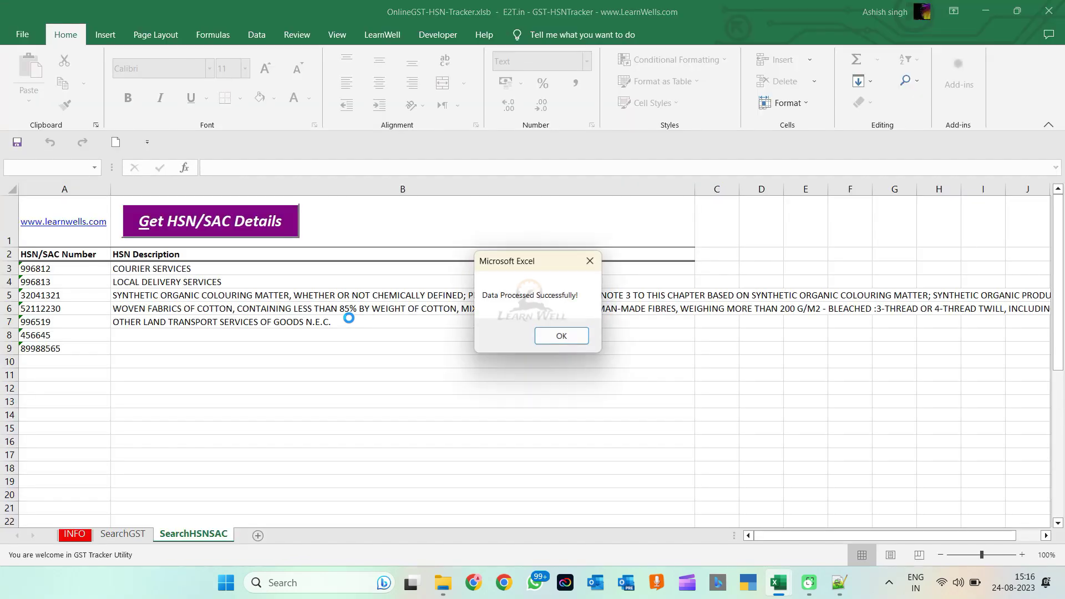
pyautogui.click(561, 336)
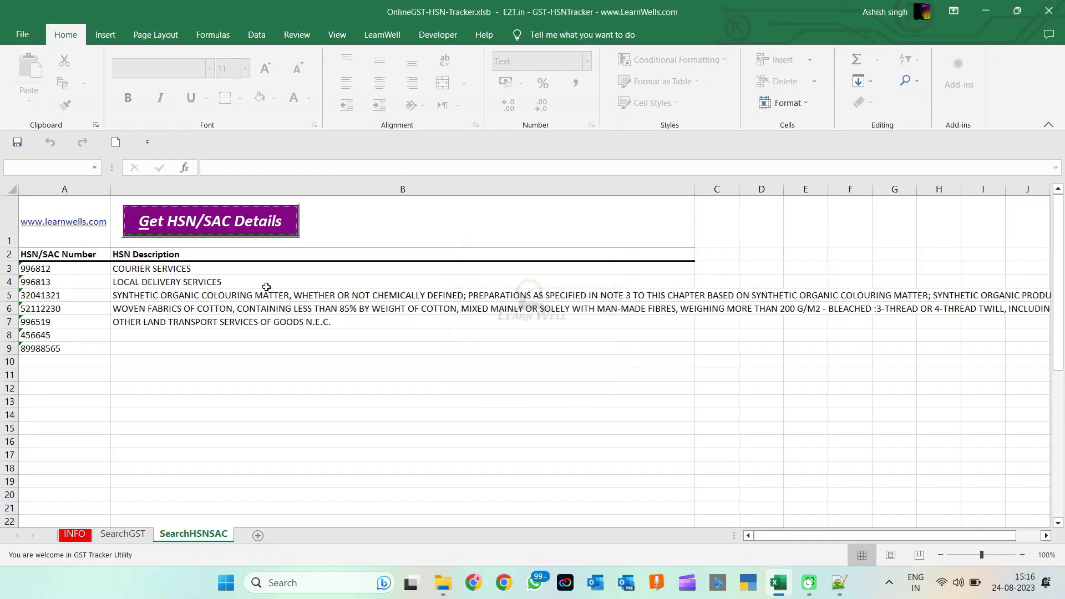
pyautogui.click(200, 268)
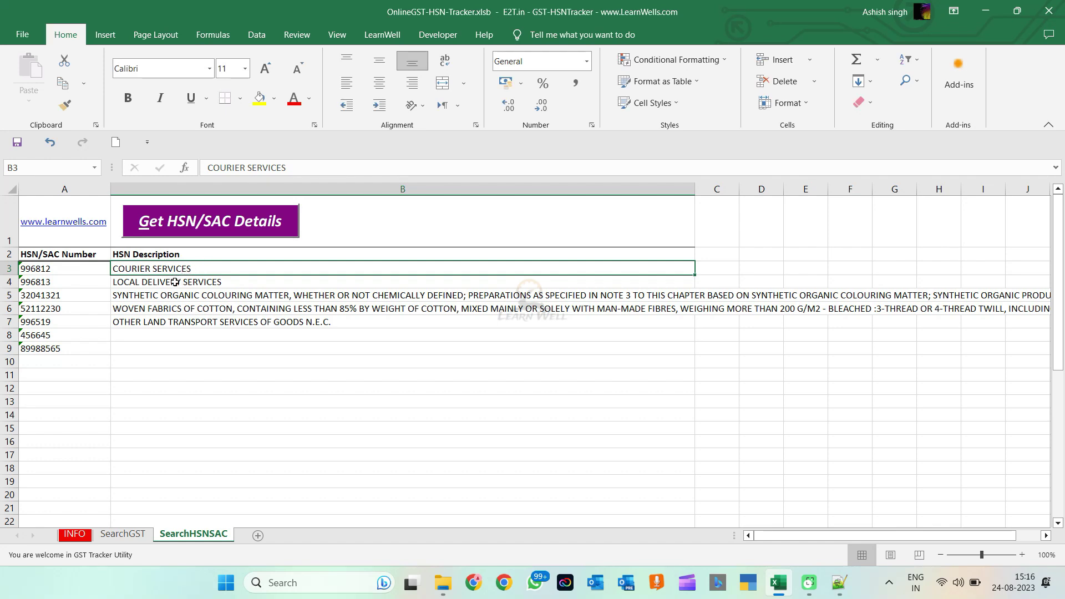
pyautogui.moveTo(175, 283); pyautogui.dragTo(173, 272)
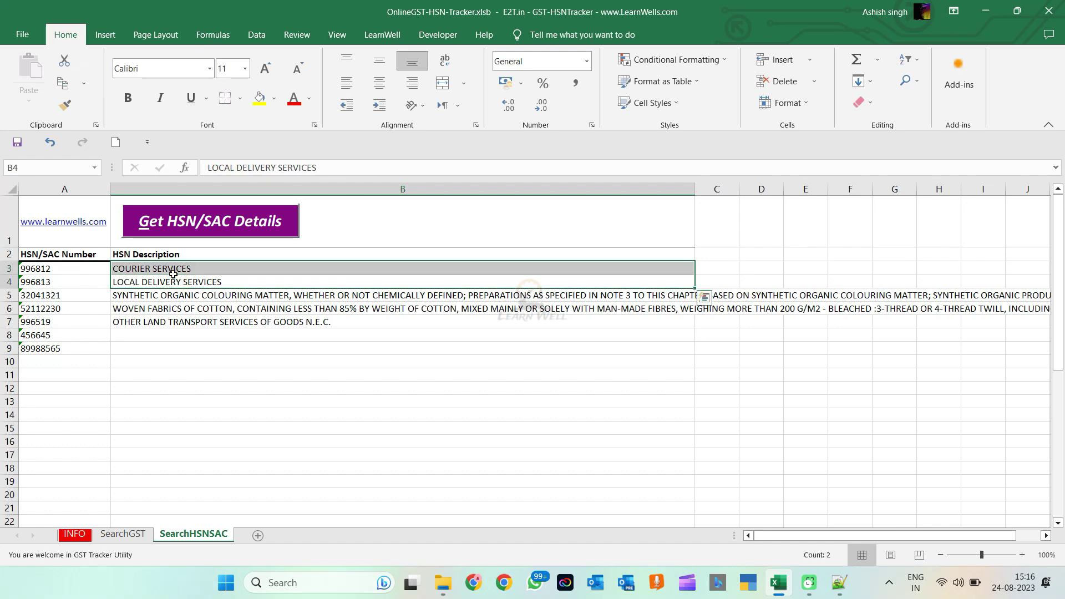
pyautogui.click(143, 298)
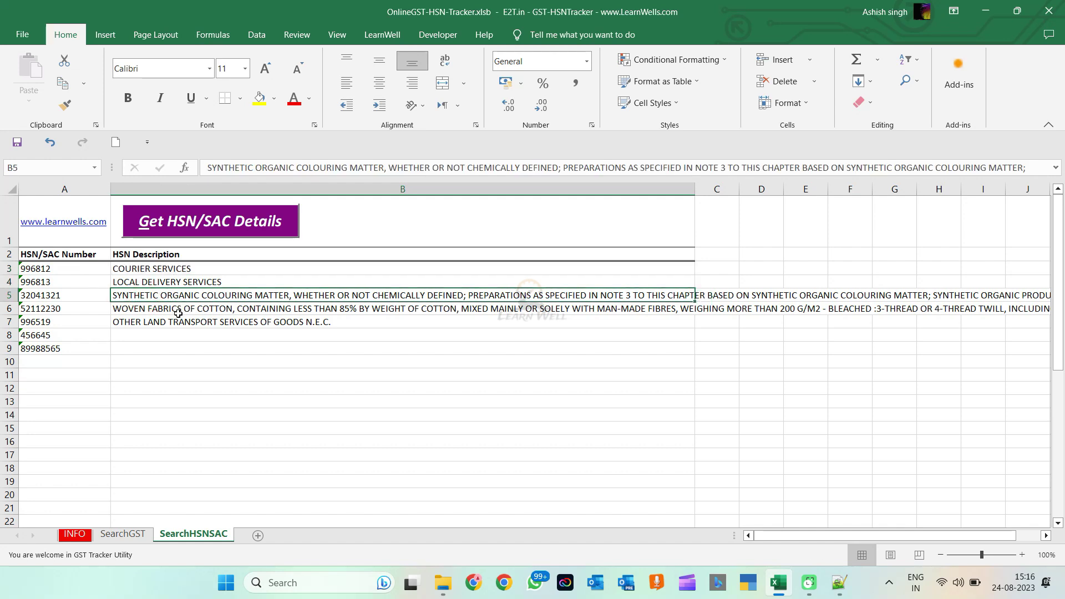
pyautogui.click(1056, 167)
pyautogui.moveTo(649, 192); pyautogui.dragTo(172, 151)
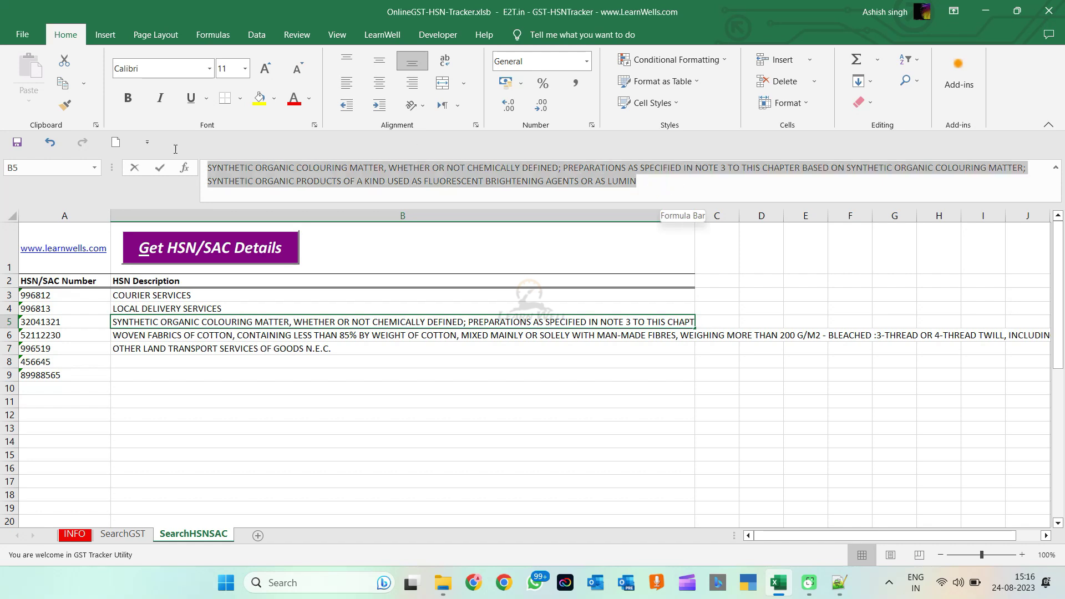
pyautogui.click(283, 348)
pyautogui.click(73, 362)
pyautogui.moveTo(72, 361); pyautogui.dragTo(70, 373)
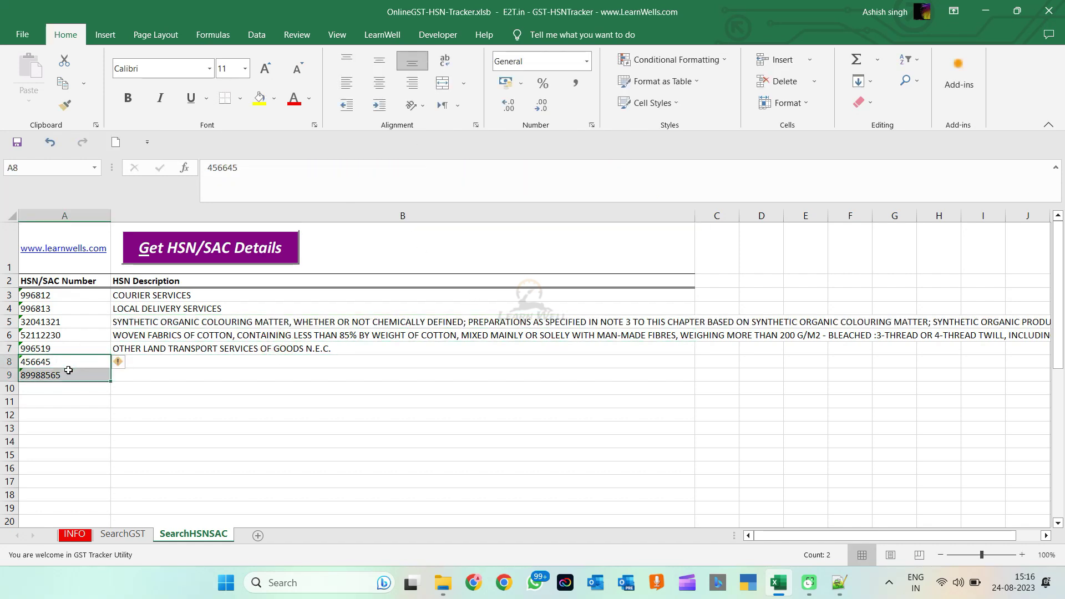
pyautogui.moveTo(147, 361); pyautogui.dragTo(149, 376)
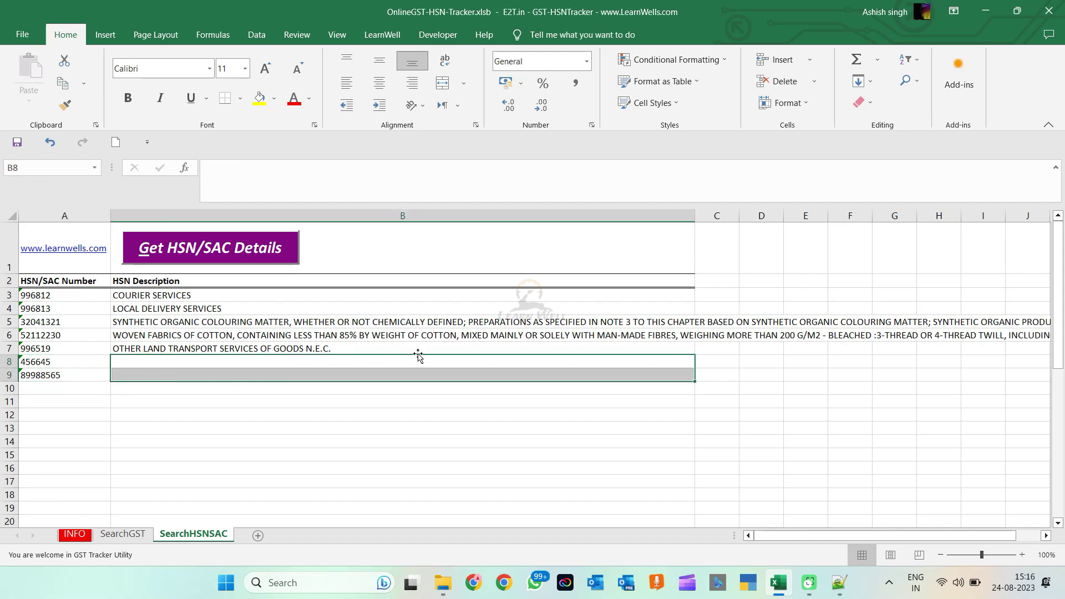
pyautogui.moveTo(222, 298); pyautogui.dragTo(221, 347)
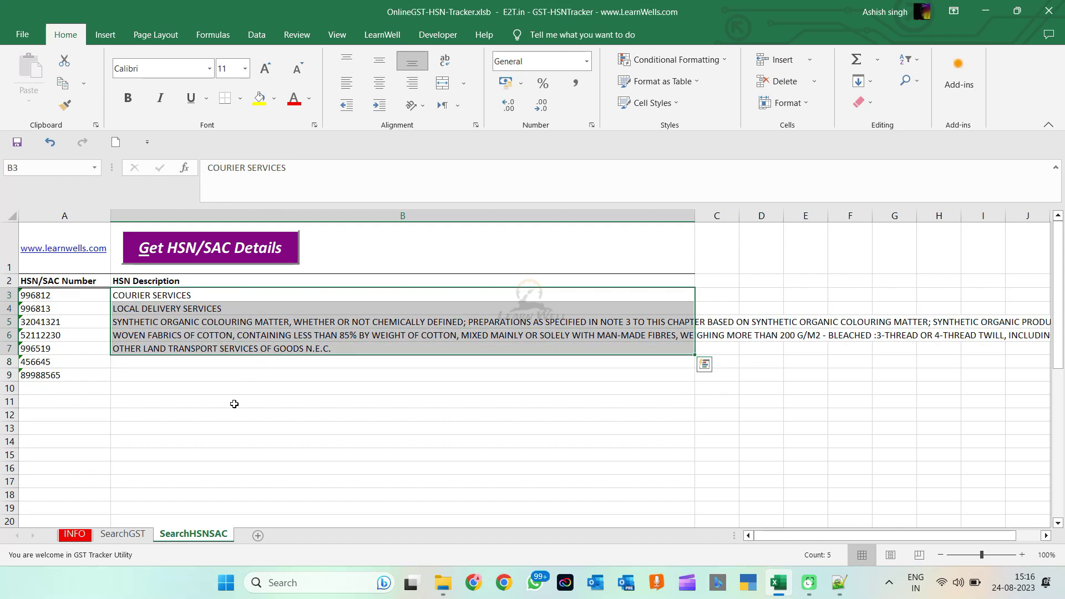
pyautogui.click(229, 364)
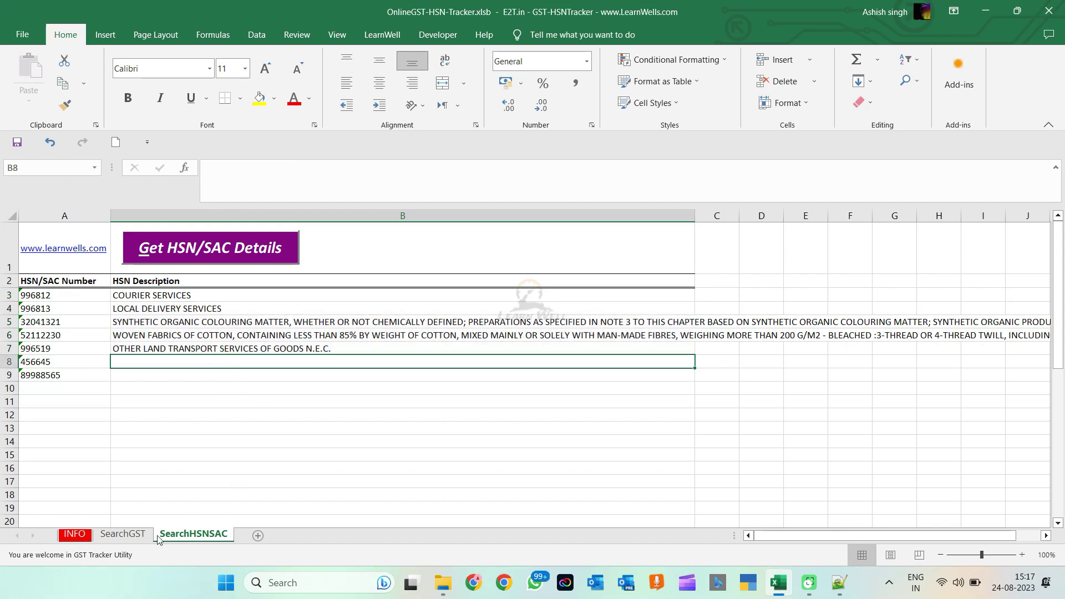
# Save and close the tracker workbook after viewing the SearchGST sheet
pyautogui.click(133, 536)
pyautogui.click(344, 346)
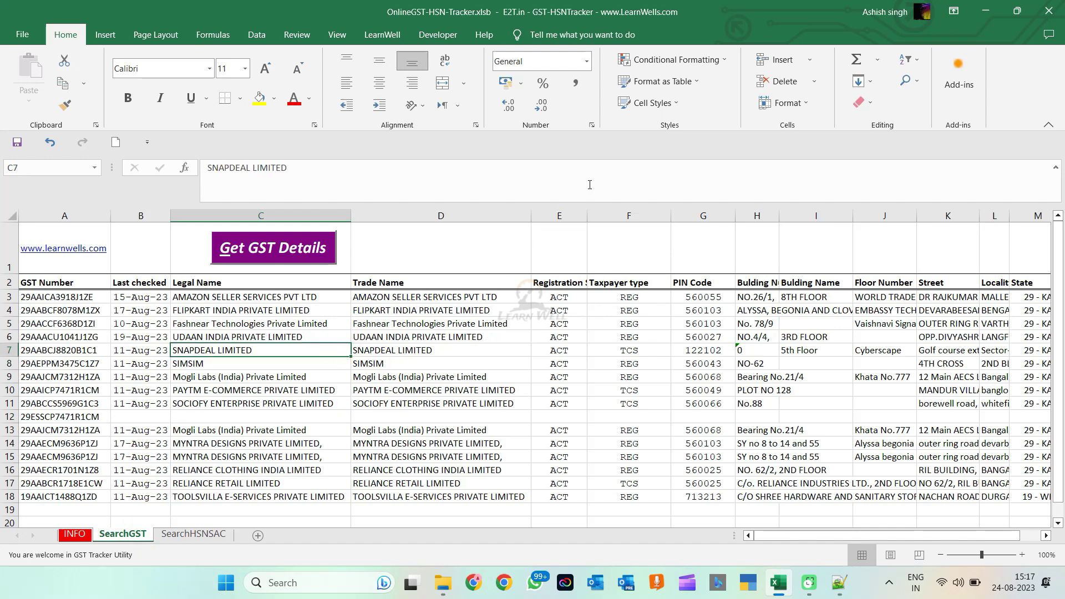
pyautogui.click(1048, 11)
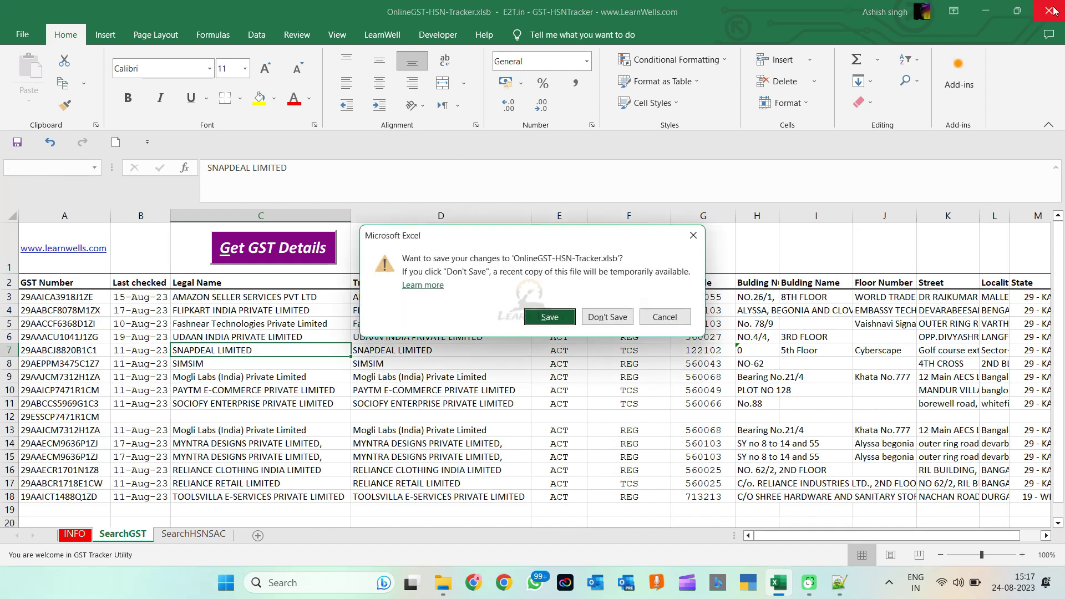
pyautogui.click(564, 315)
# Relaunch Excel from Windows search and create a blank workbook
pyautogui.click(364, 585)
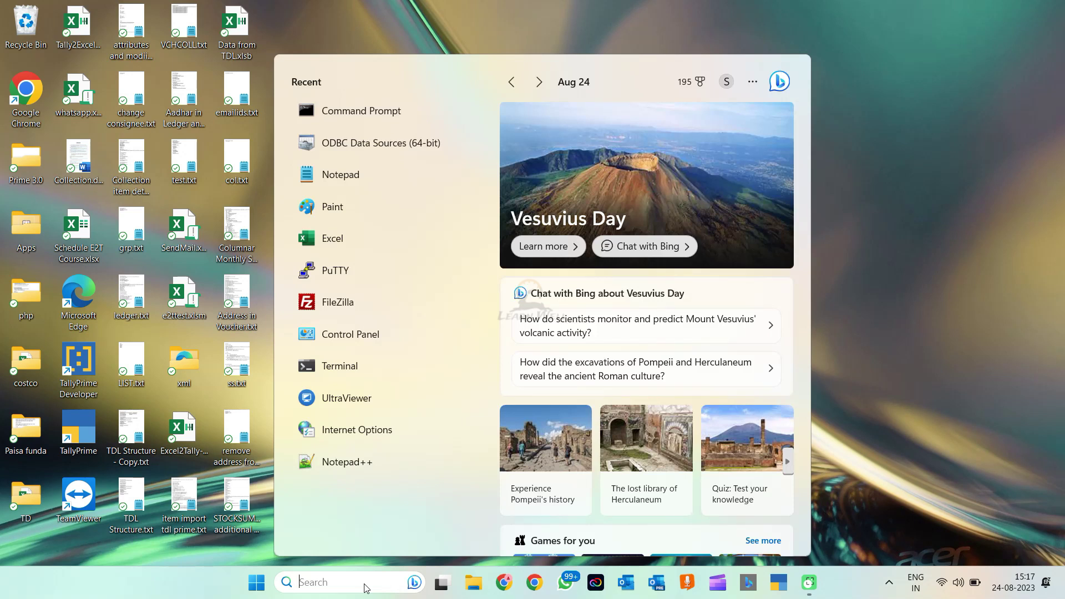
pyautogui.click(338, 240)
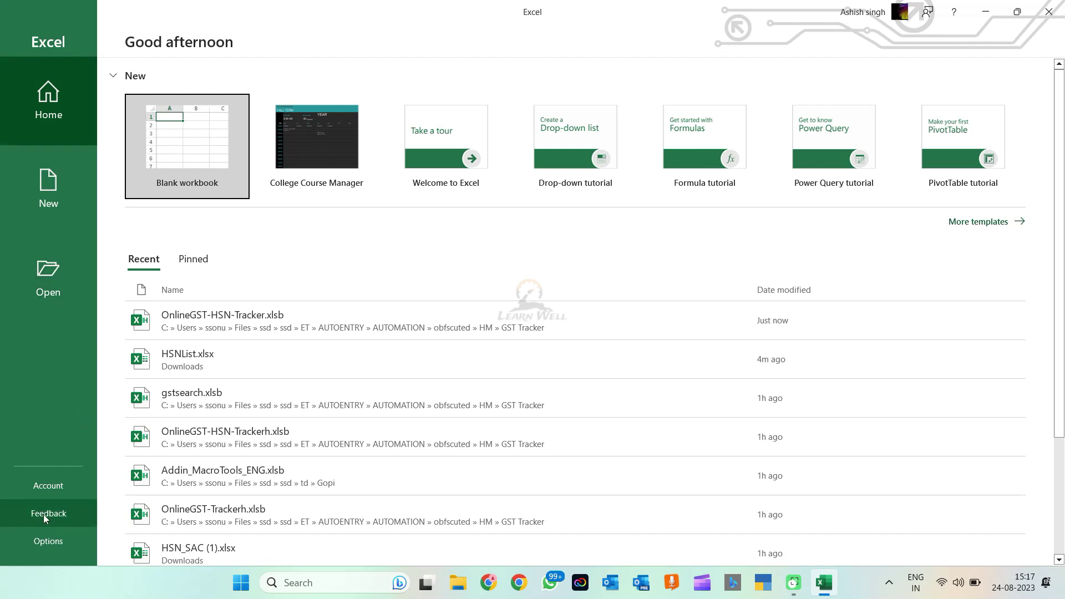
pyautogui.click(187, 172)
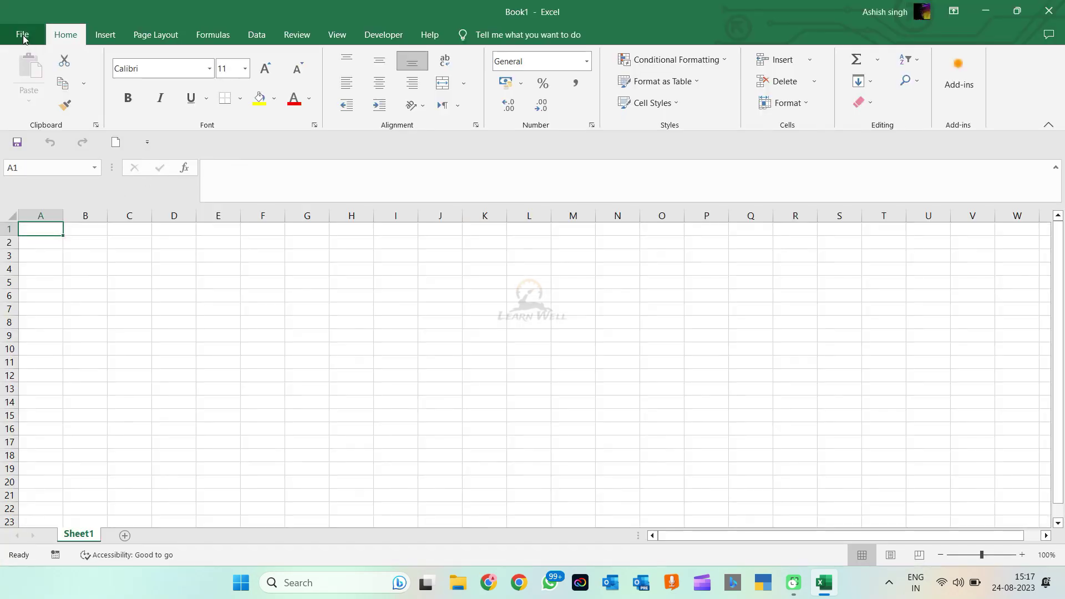
# Choose 'Enable all macros' in Trust Center Macro Settings and confirm both dialogs
pyautogui.click(23, 35)
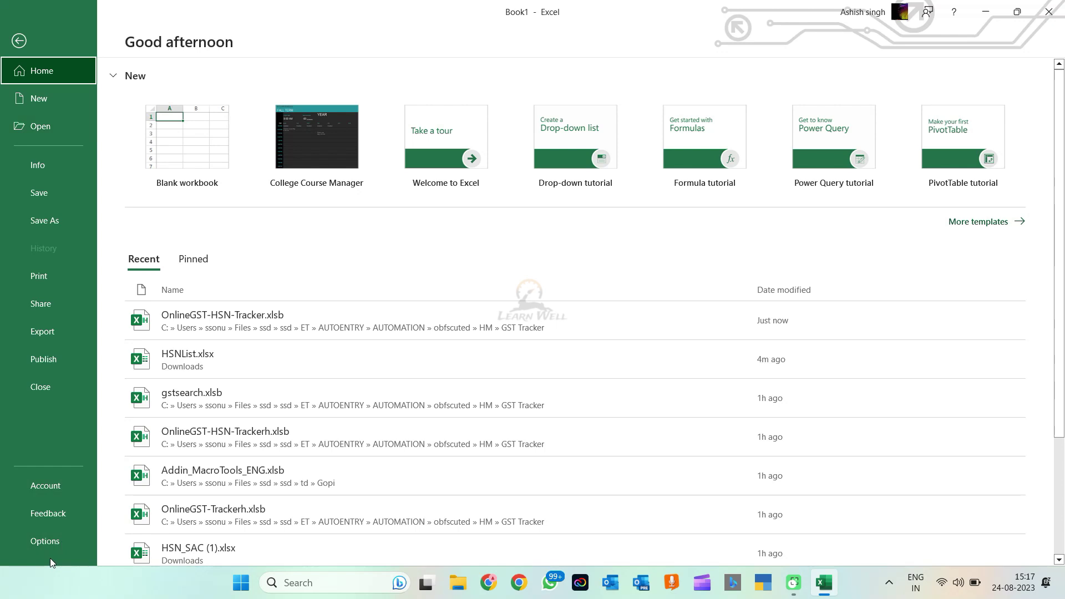
pyautogui.click(48, 546)
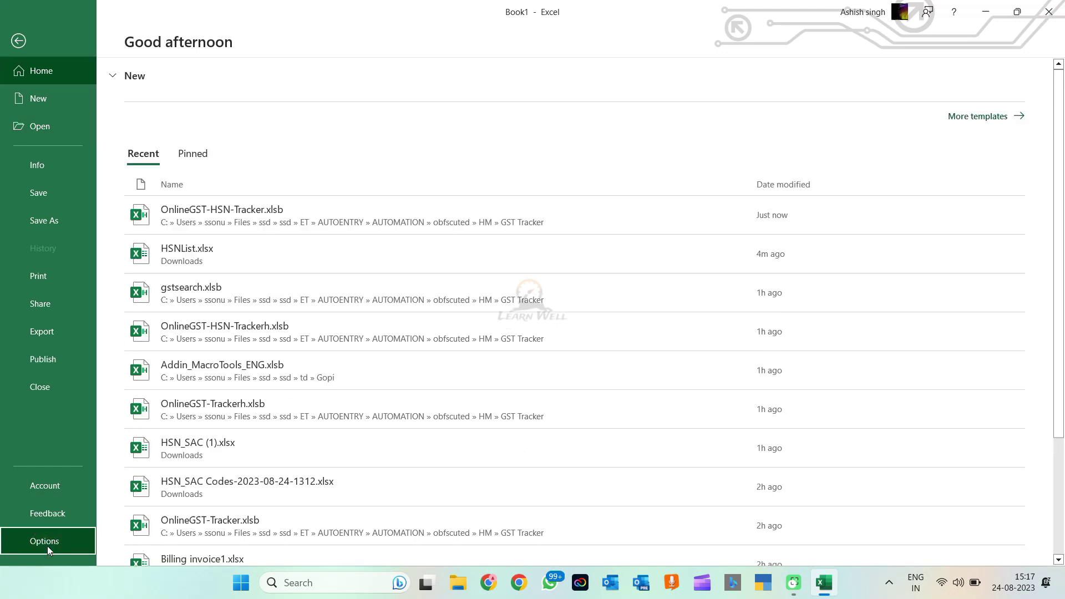
pyautogui.click(295, 284)
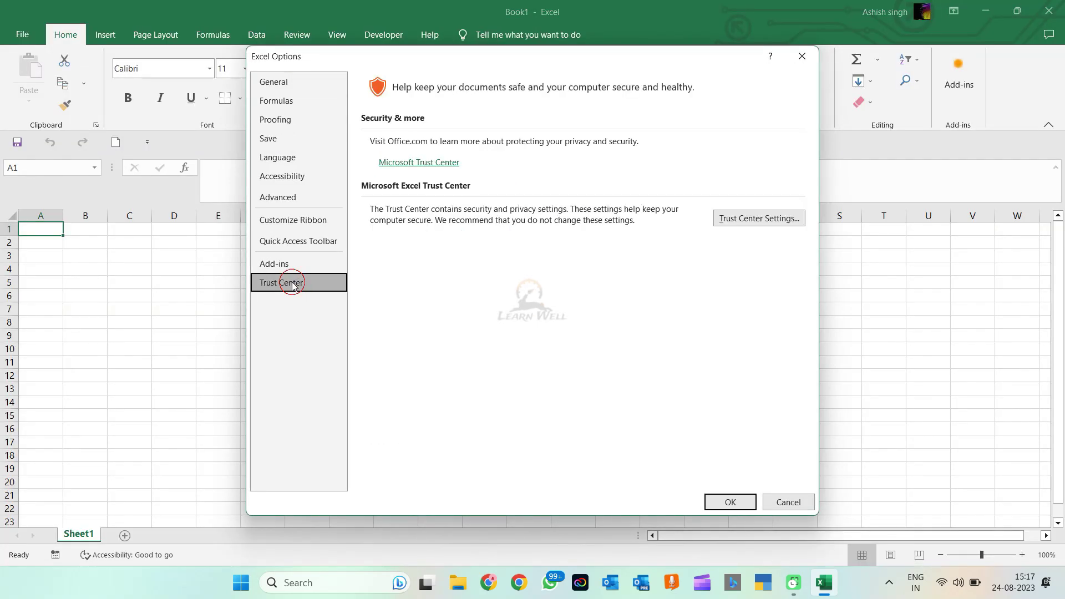
pyautogui.click(754, 218)
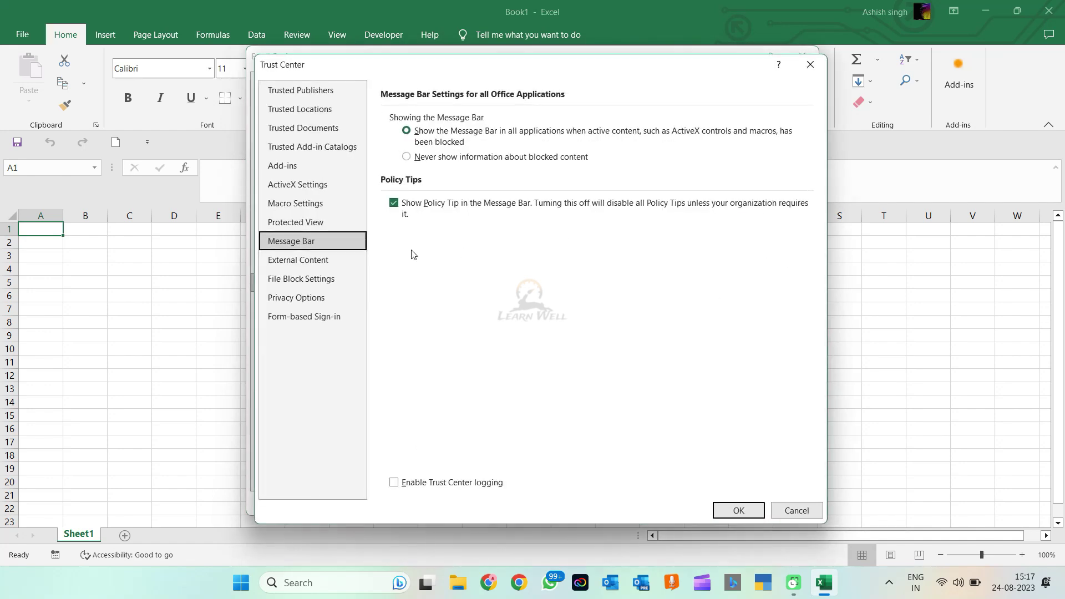
pyautogui.click(307, 205)
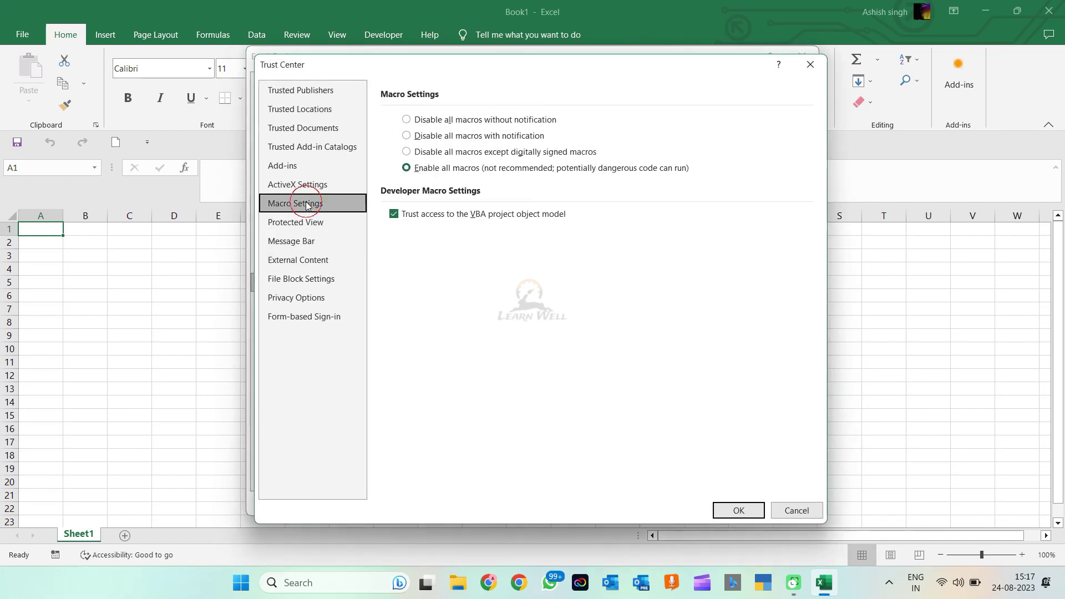
pyautogui.click(427, 172)
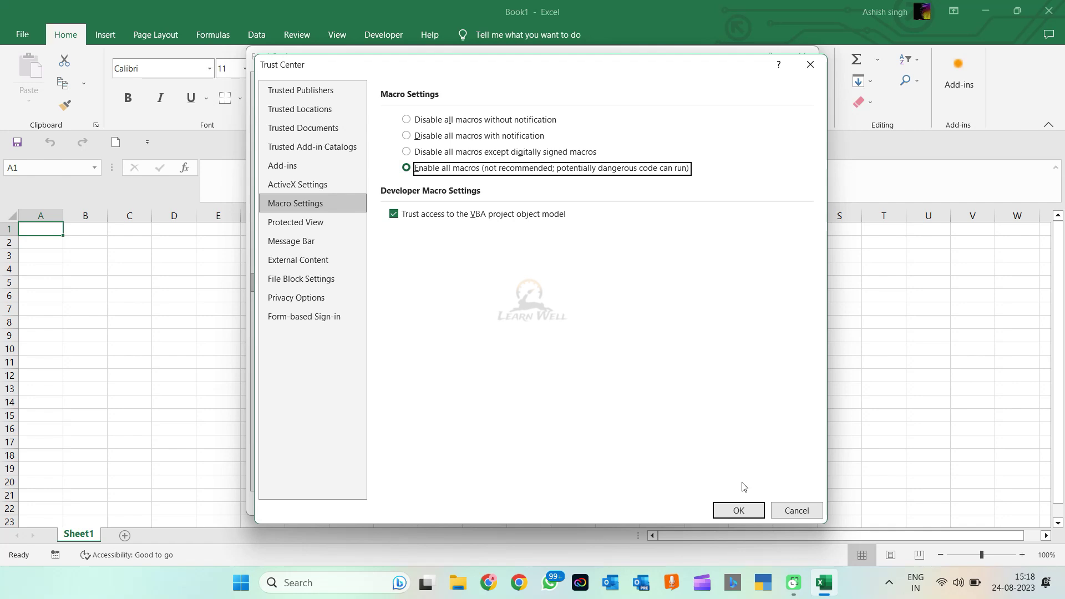
pyautogui.click(739, 511)
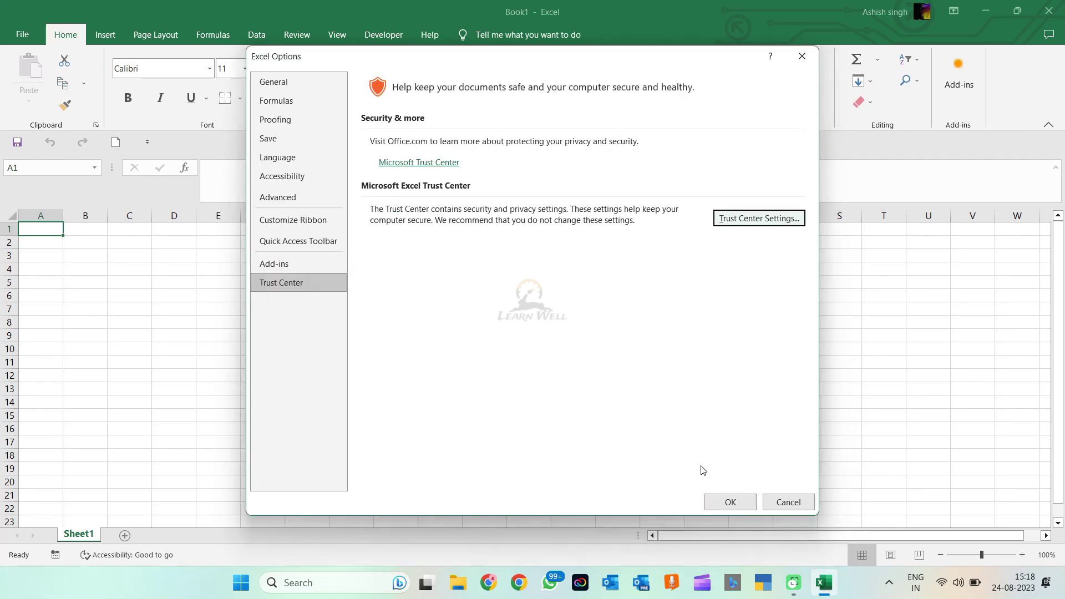
pyautogui.click(726, 503)
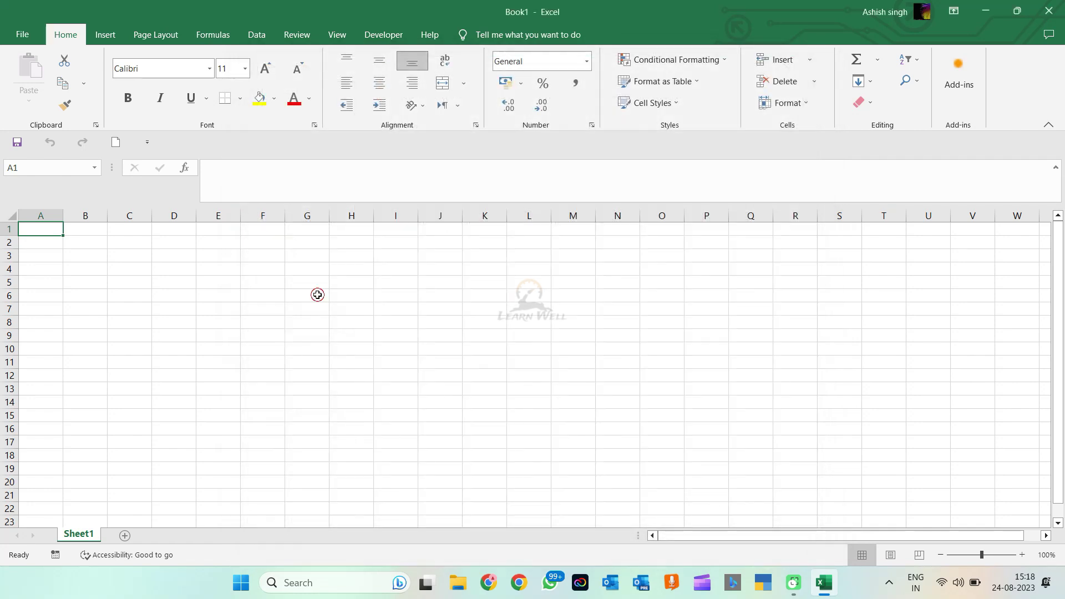
# Reopen OnlineGST-HSN-Tracker.xlsb from the Recent list and dismiss both LEARNWELL messages
pyautogui.click(318, 295)
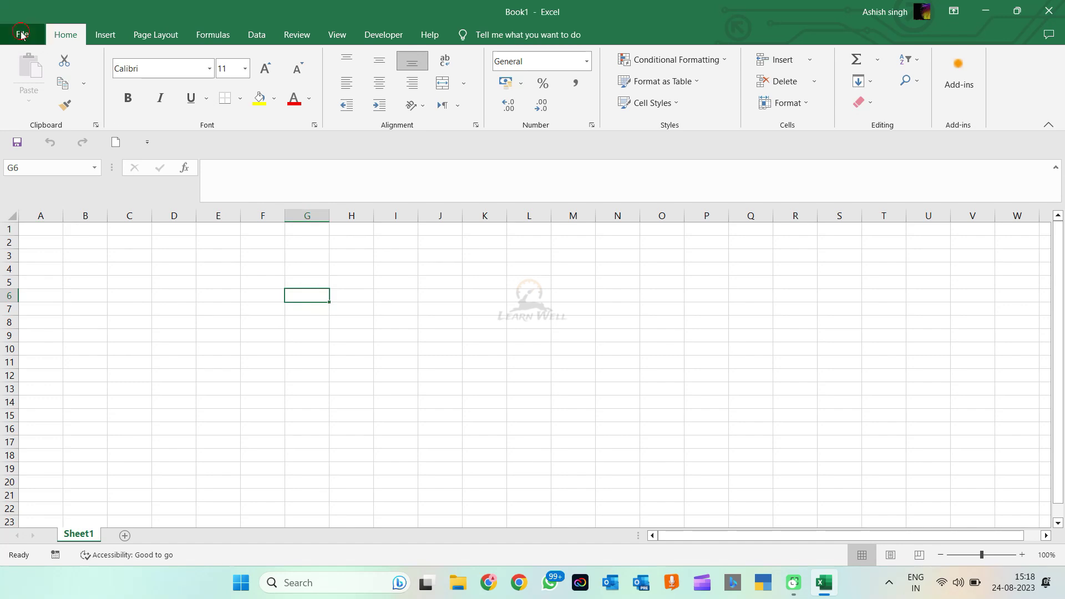
pyautogui.click(21, 34)
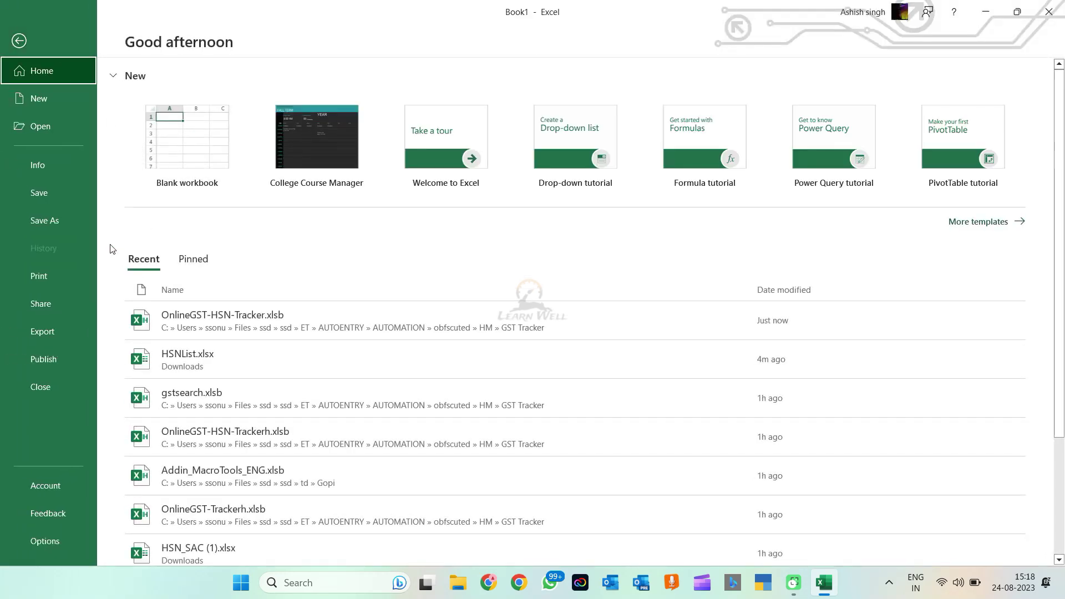
pyautogui.click(236, 325)
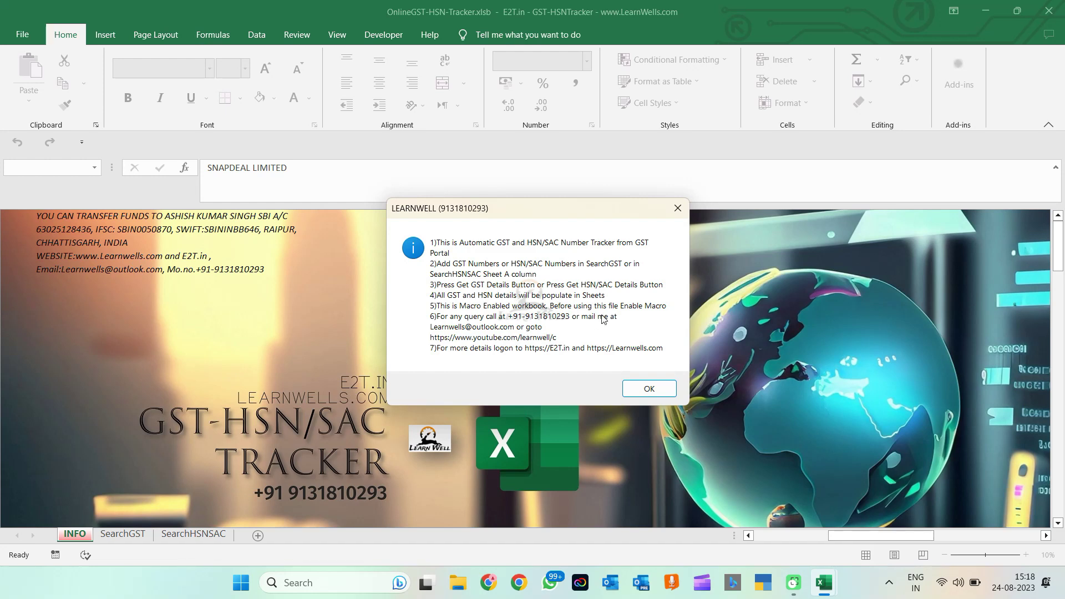
pyautogui.click(631, 387)
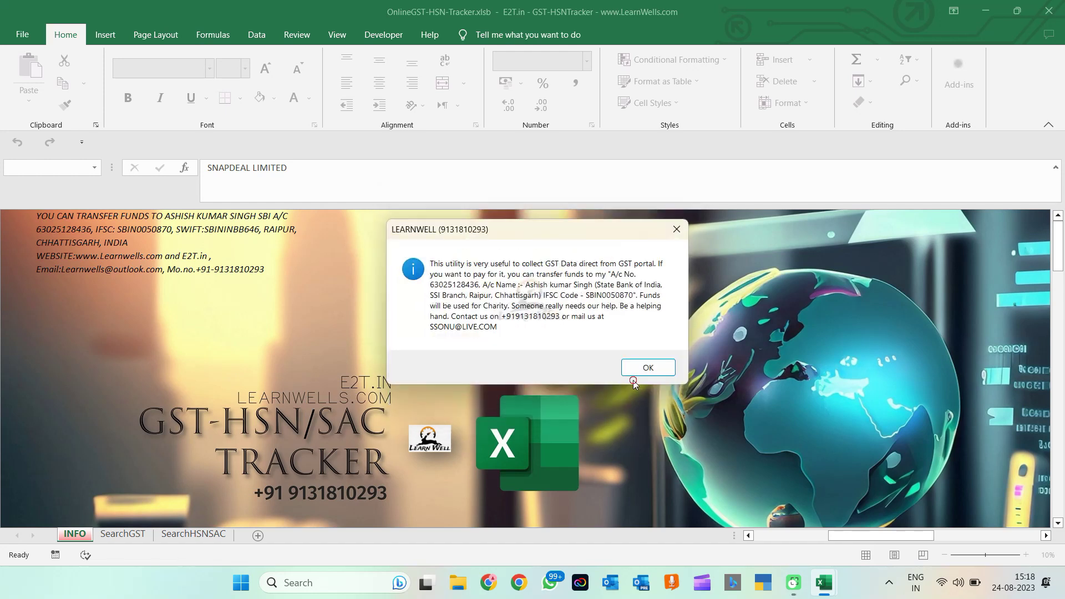
pyautogui.click(641, 369)
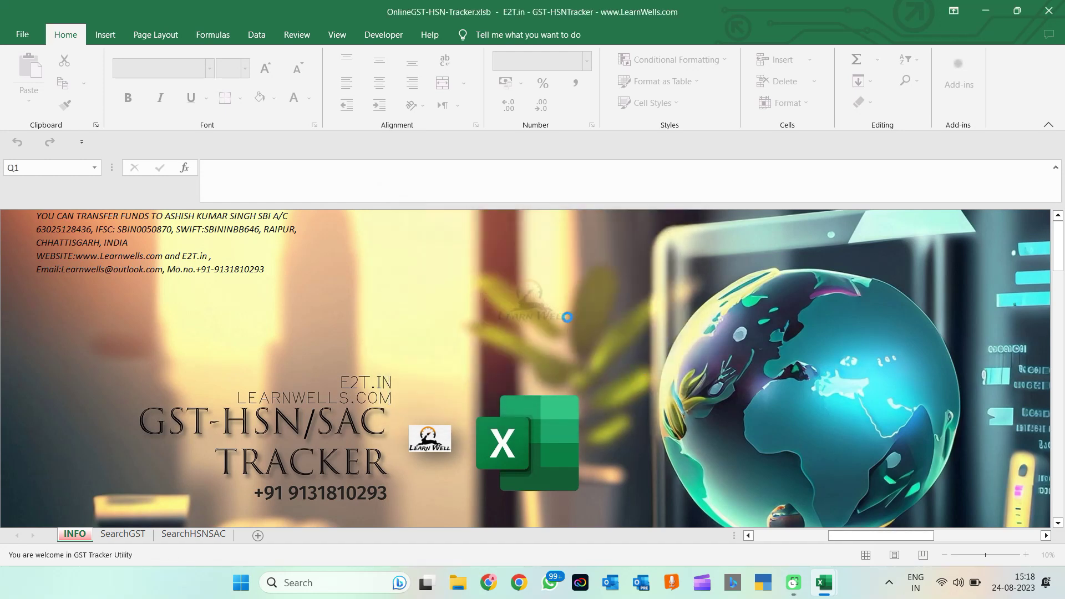
# Delete the HSN descriptions in B3:B8 on the SearchHSNSAC sheet
pyautogui.click(124, 538)
pyautogui.click(195, 536)
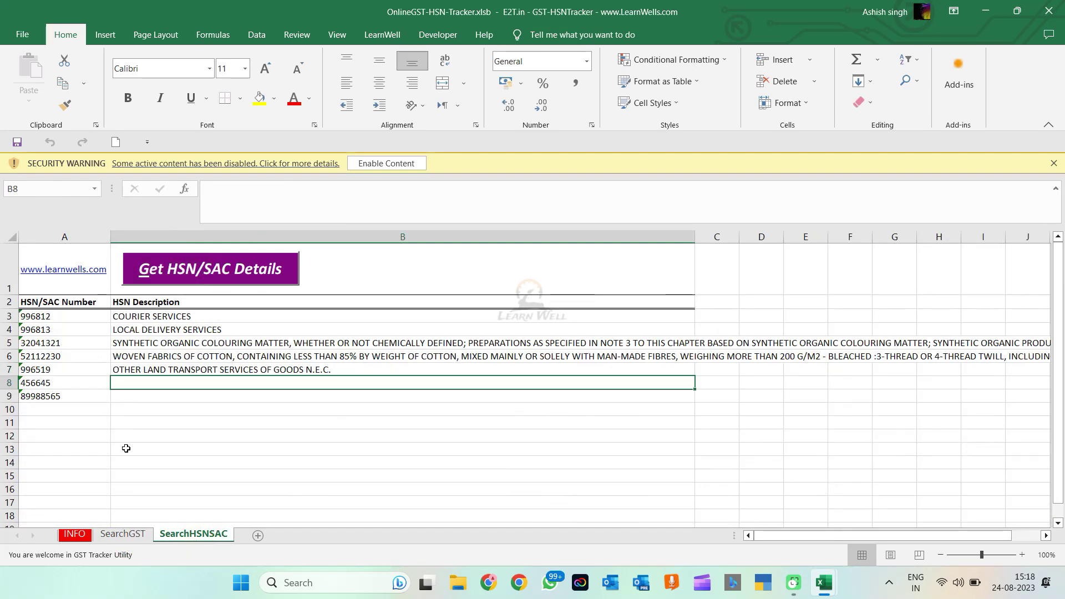
pyautogui.moveTo(148, 319); pyautogui.dragTo(149, 385)
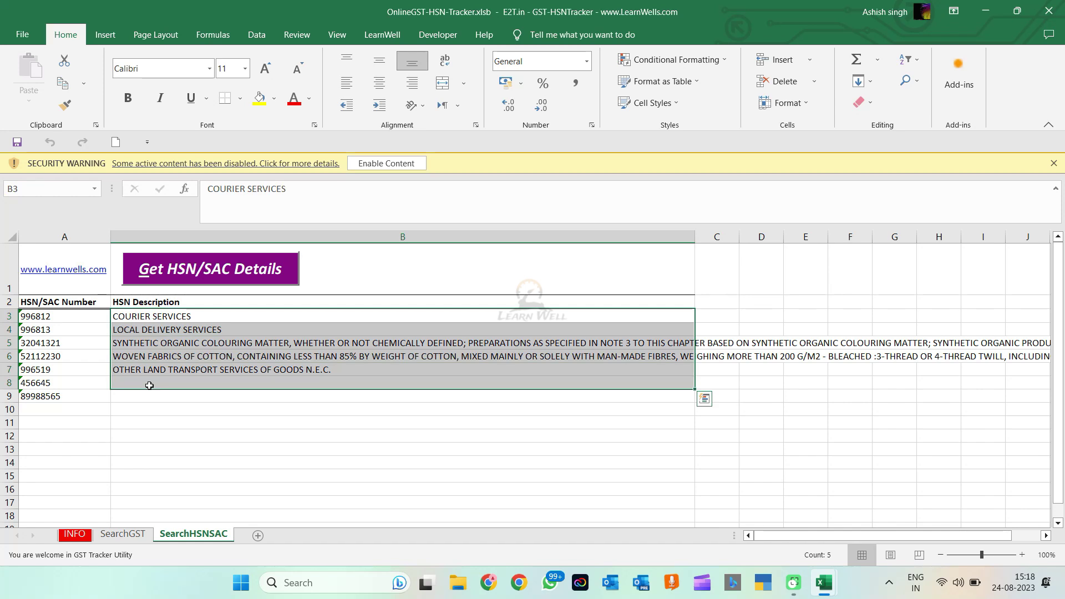
pyautogui.press('Delete')
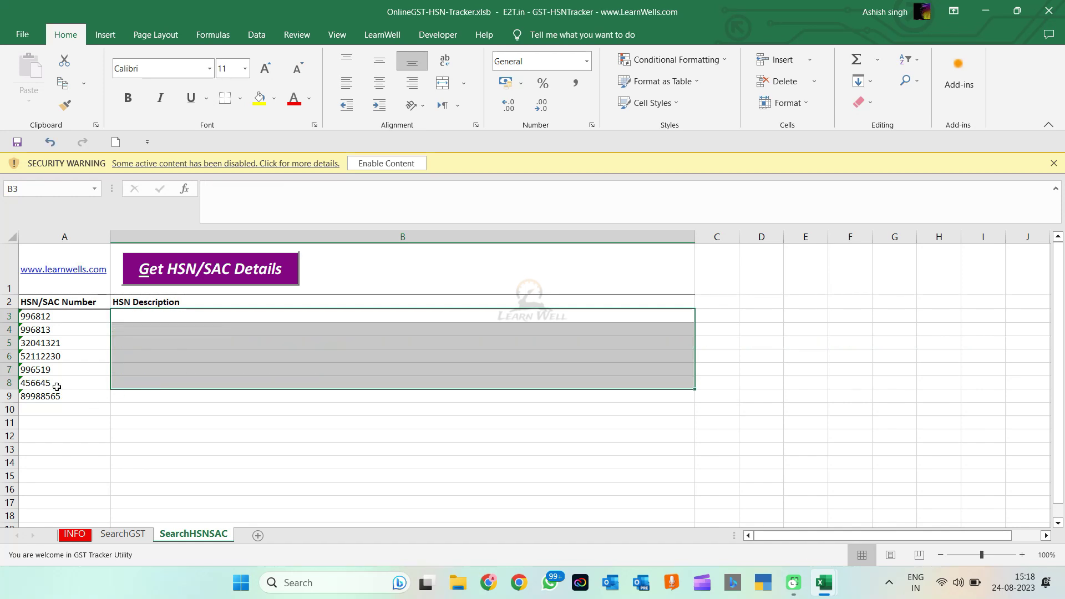
# Check the GST numbers and names on SearchGST, then return to SearchHSNSAC
pyautogui.click(126, 537)
pyautogui.click(55, 306)
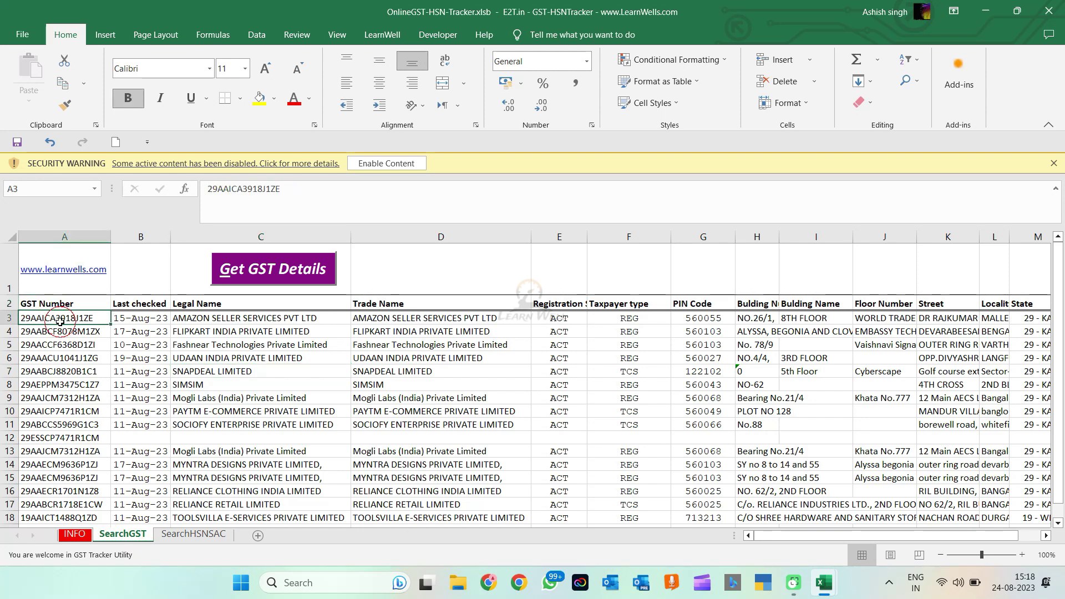
pyautogui.moveTo(56, 317); pyautogui.dragTo(55, 465)
pyautogui.click(280, 385)
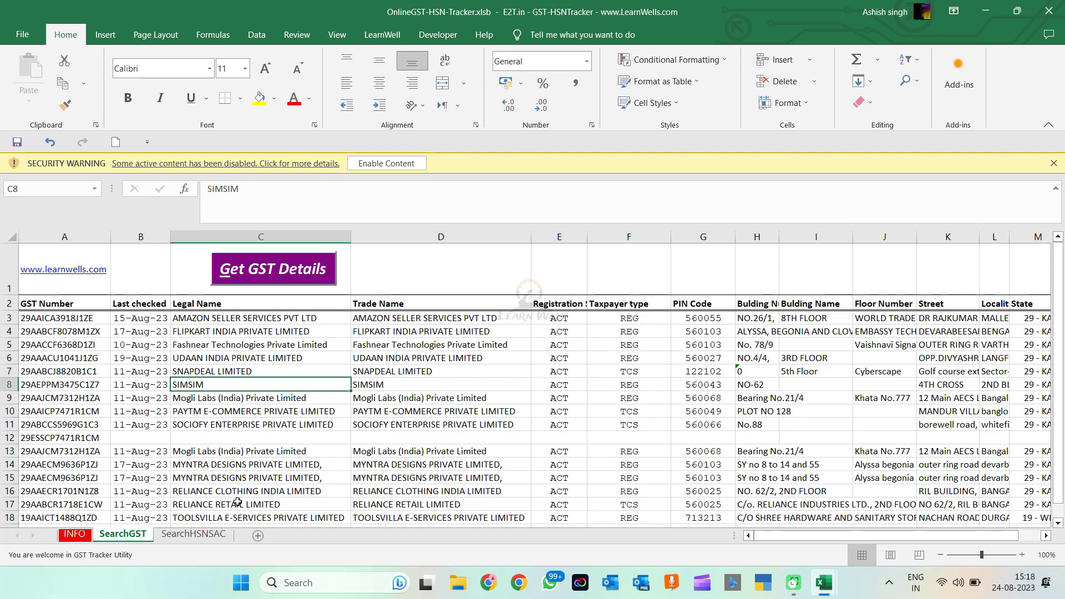
pyautogui.click(211, 536)
# Run Get HSN/SAC Details again and dismiss the 'Data Processed Successfully!' message
pyautogui.click(207, 277)
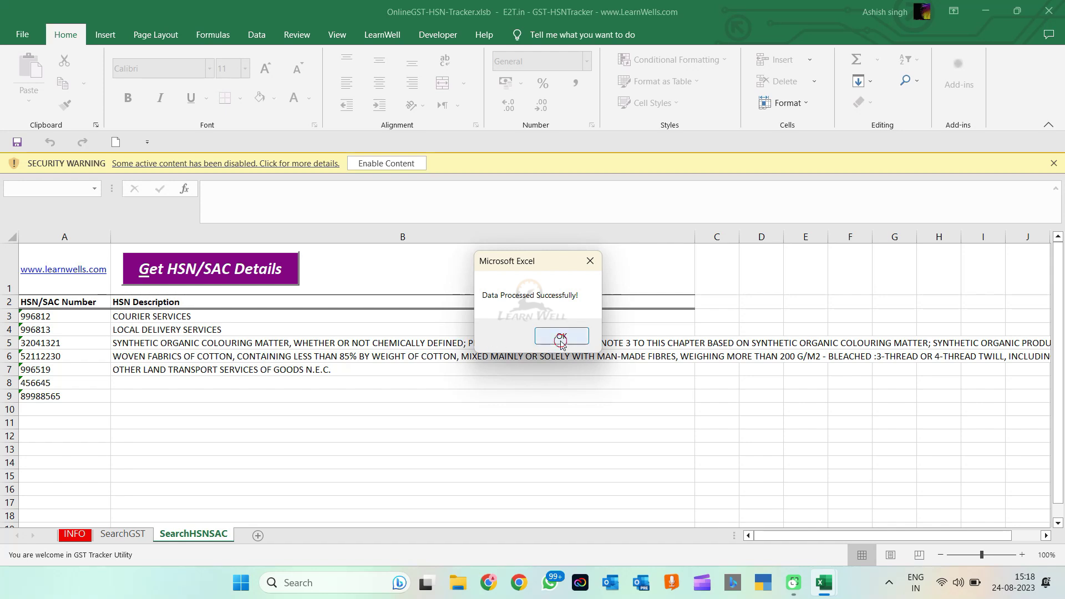
pyautogui.click(561, 336)
pyautogui.click(553, 450)
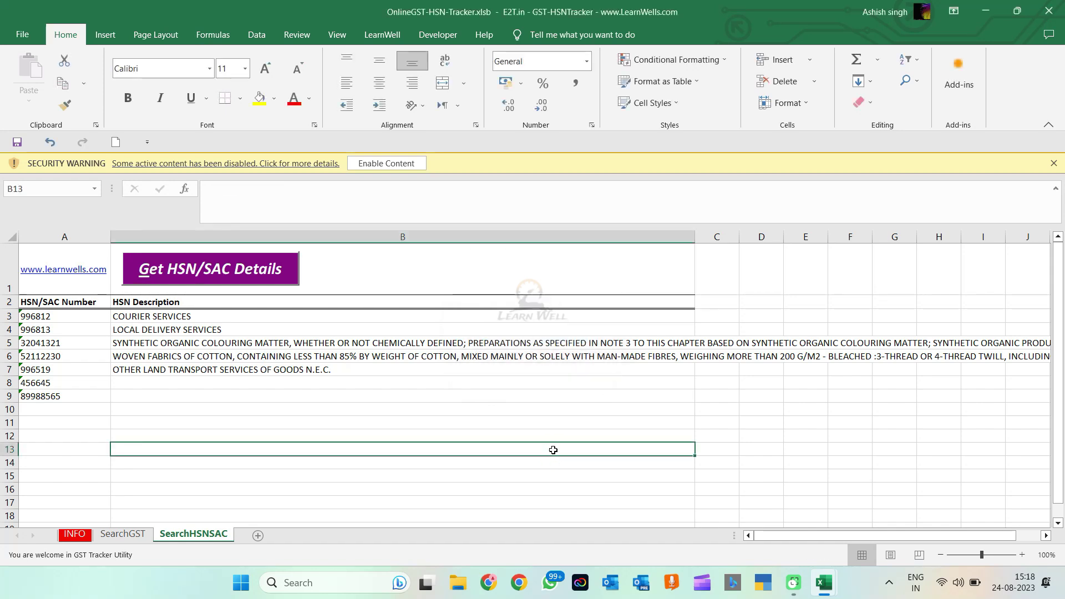